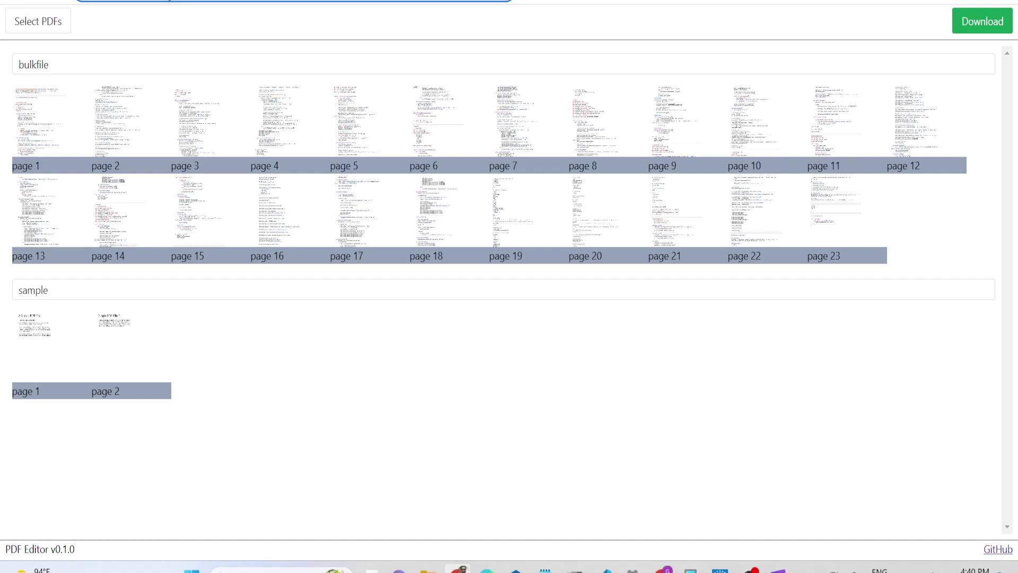
Reload PDF Editor with F5 to remove the loaded bulkfile and sample PDFs
key(F5)
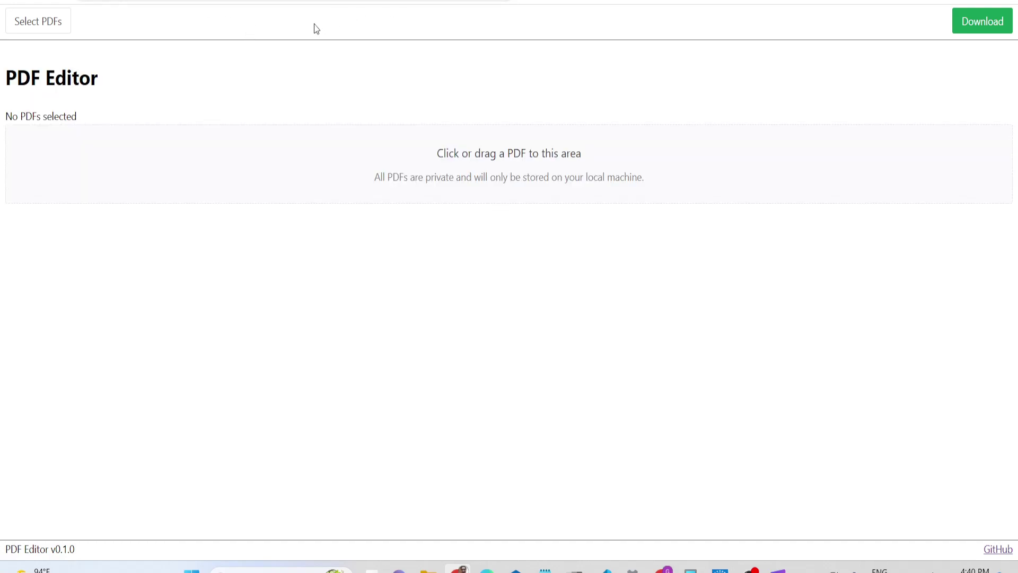
Load the sample PDF from the Documents folder into the editor
click(528, 186)
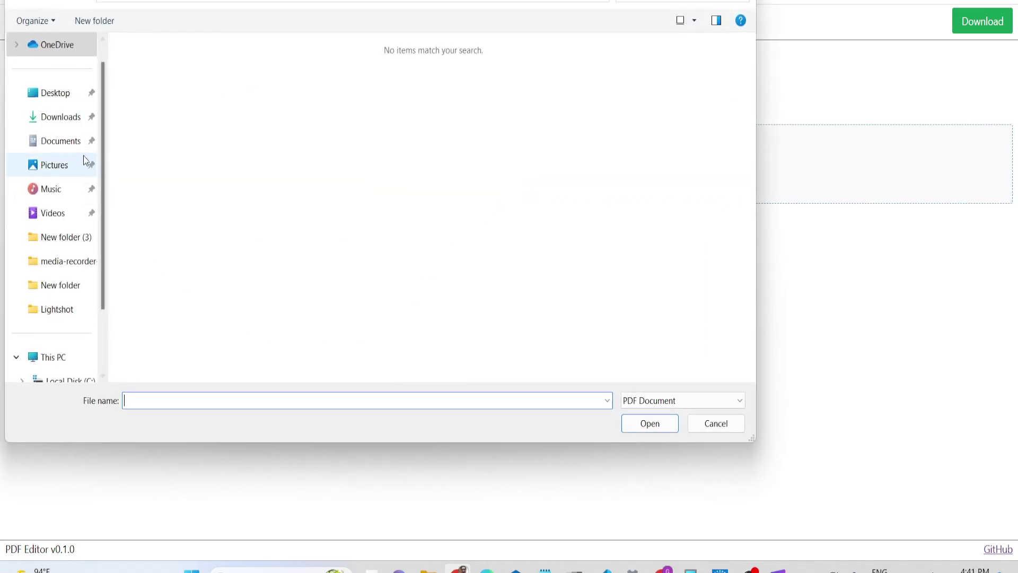
click(72, 117)
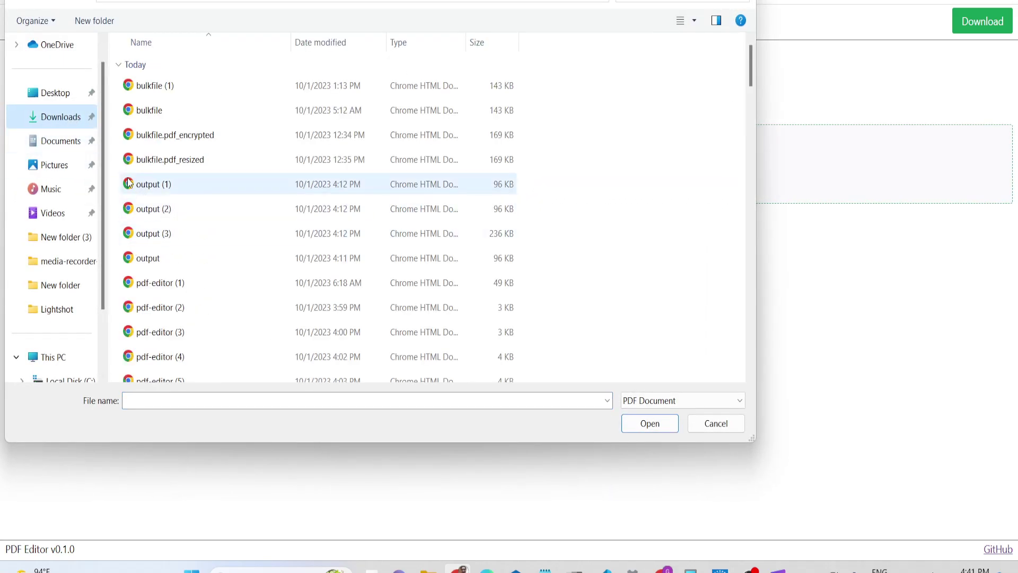
click(60, 141)
scroll(239, 263, down, 1)
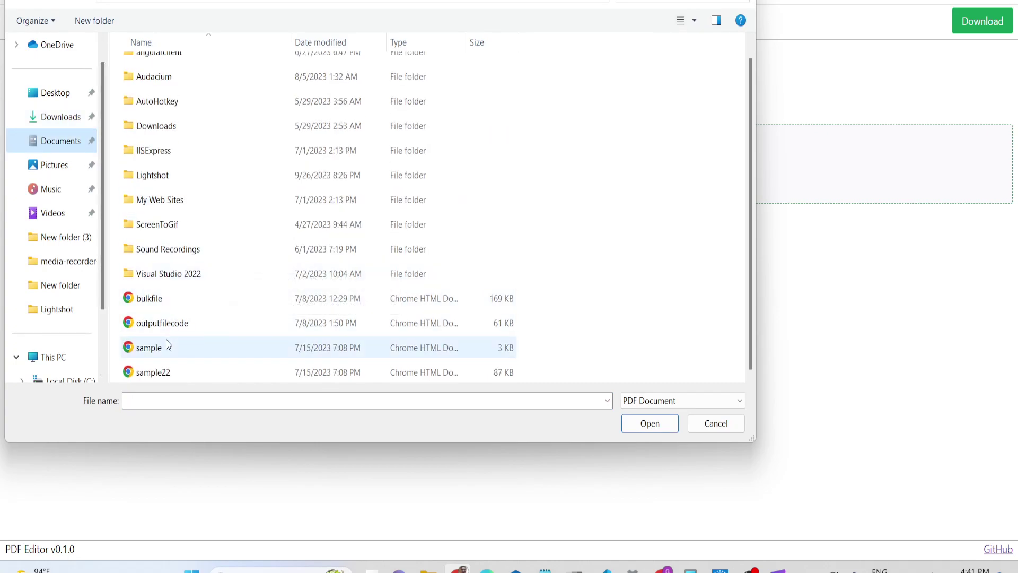
double_click(149, 348)
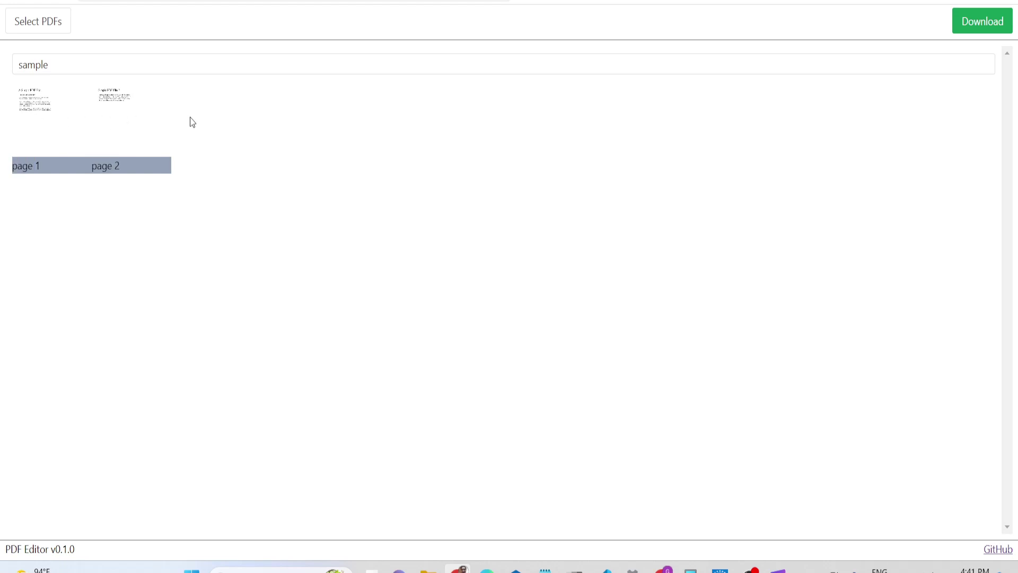
Save the sample's page 1 thumbnail image as download (7).png
right_click(45, 106)
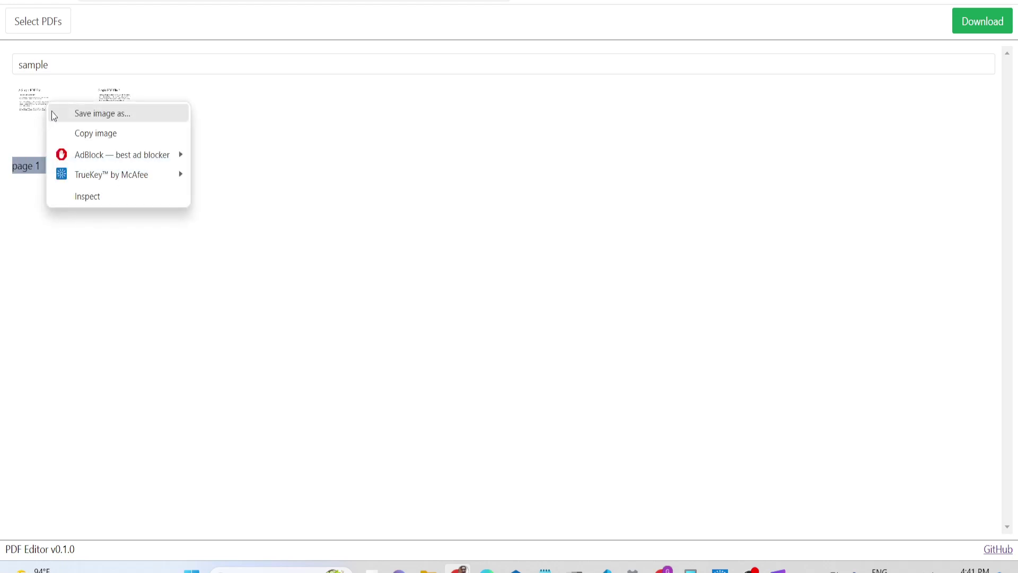
click(102, 113)
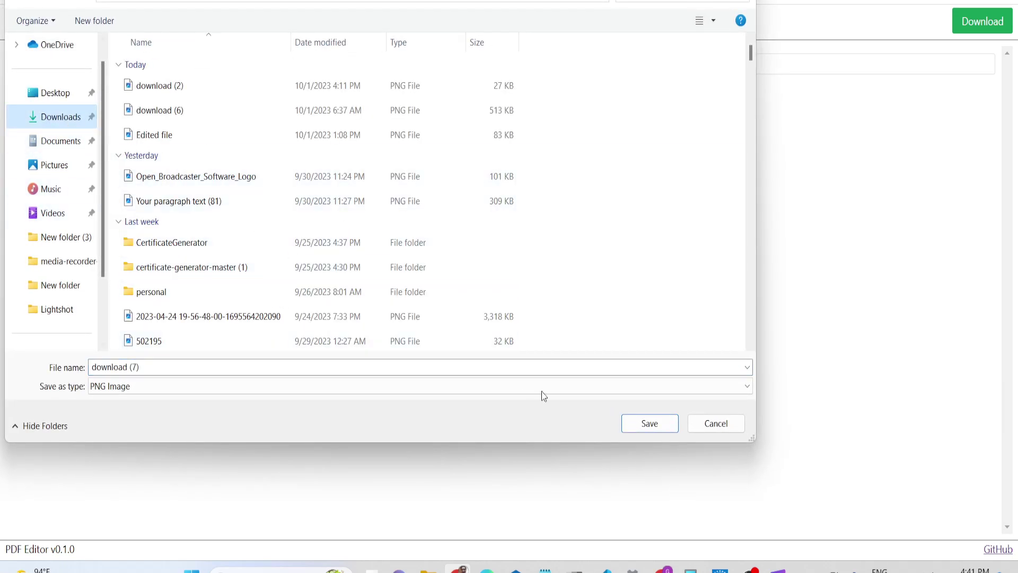
click(649, 424)
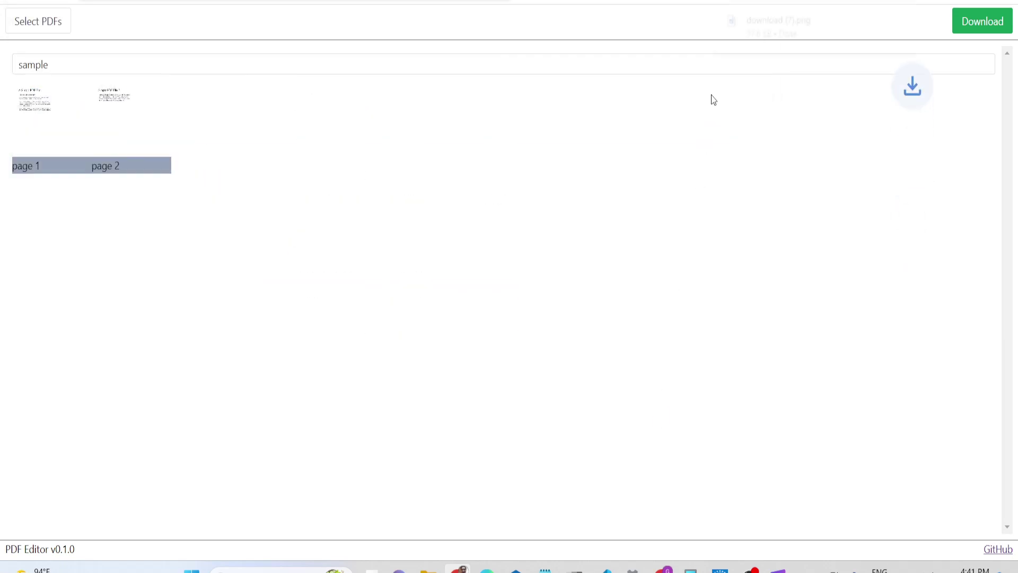
click(751, 34)
scroll(455, 200, up, 5)
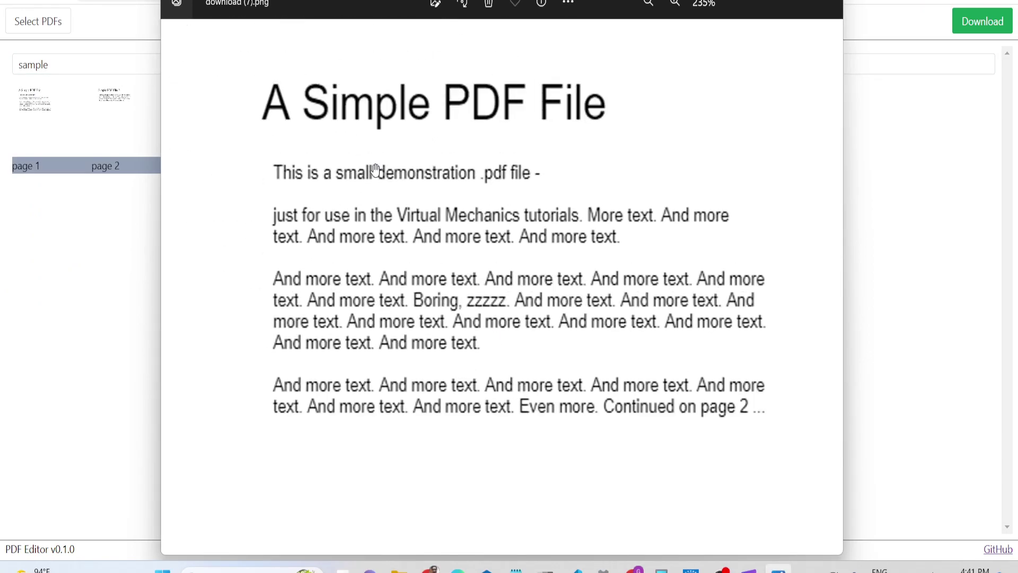
scroll(456, 201, down, 3)
scroll(372, 169, down, 3)
scroll(372, 169, up, 5)
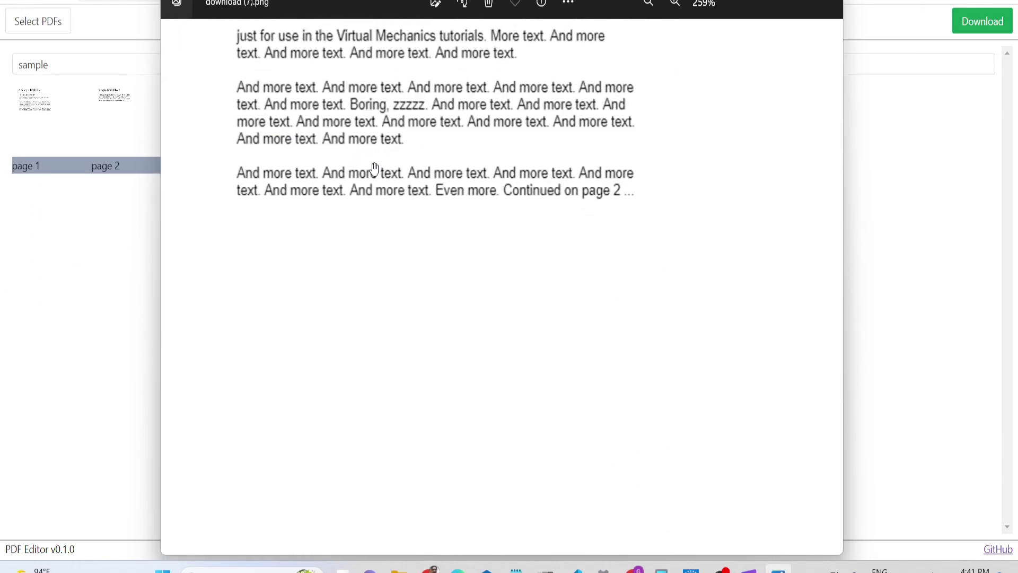
scroll(432, 242, down, 3)
scroll(432, 241, down, 2)
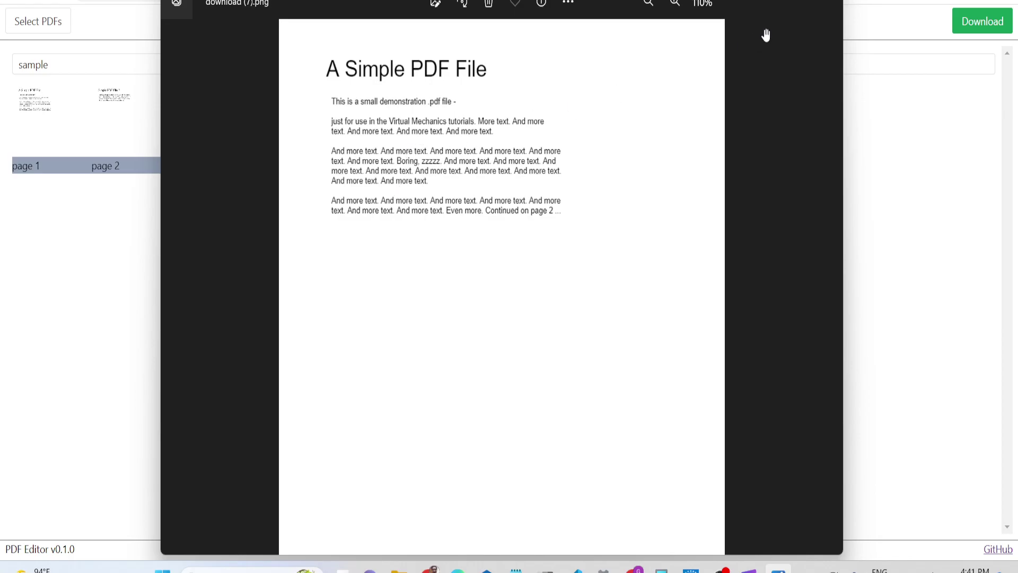
Save the page 2 thumbnail as download (8).png and open it from recent downloads
click(825, 3)
right_click(106, 132)
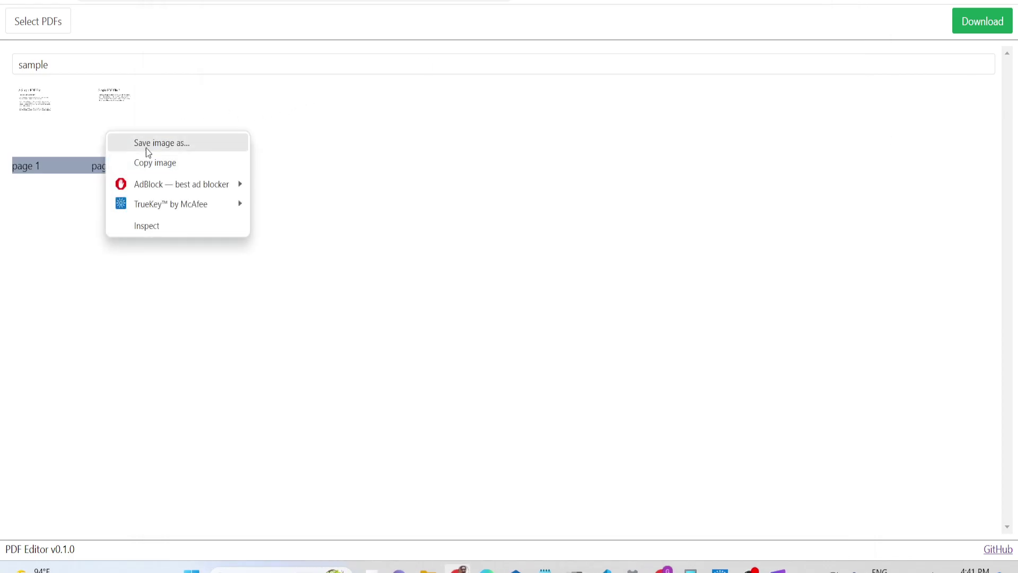
click(147, 145)
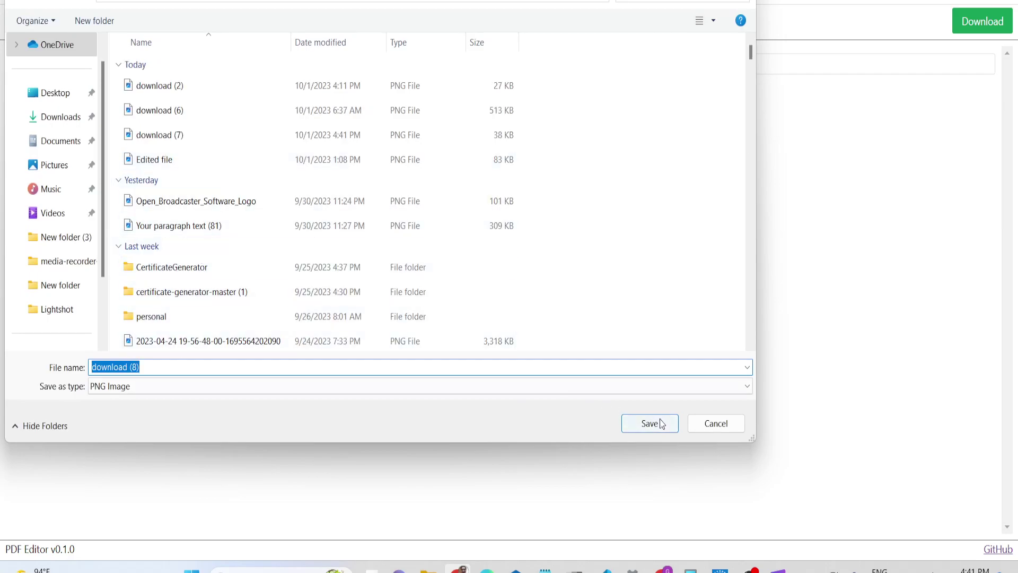
click(650, 424)
click(911, 5)
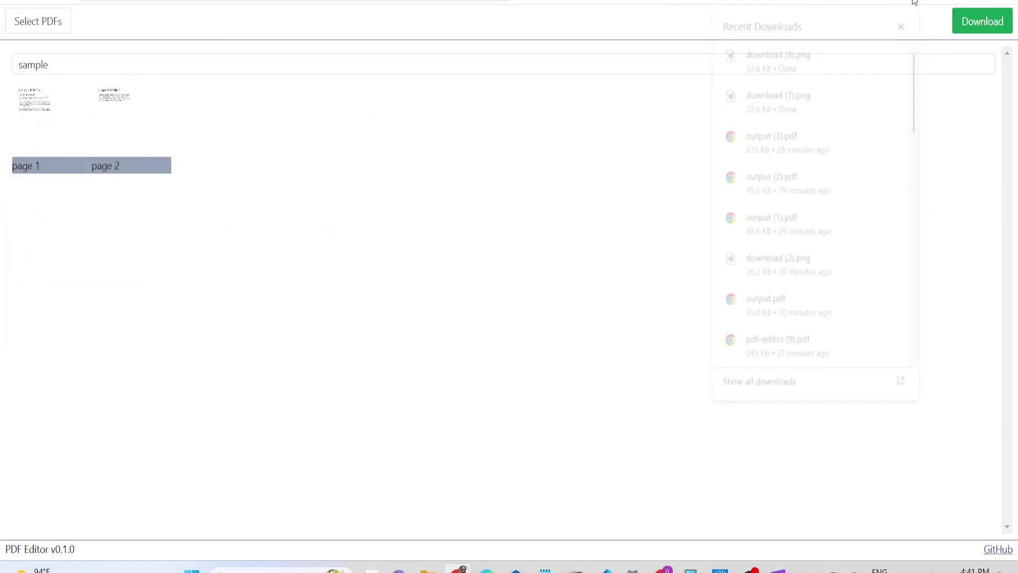
click(775, 48)
scroll(477, 149, up, 5)
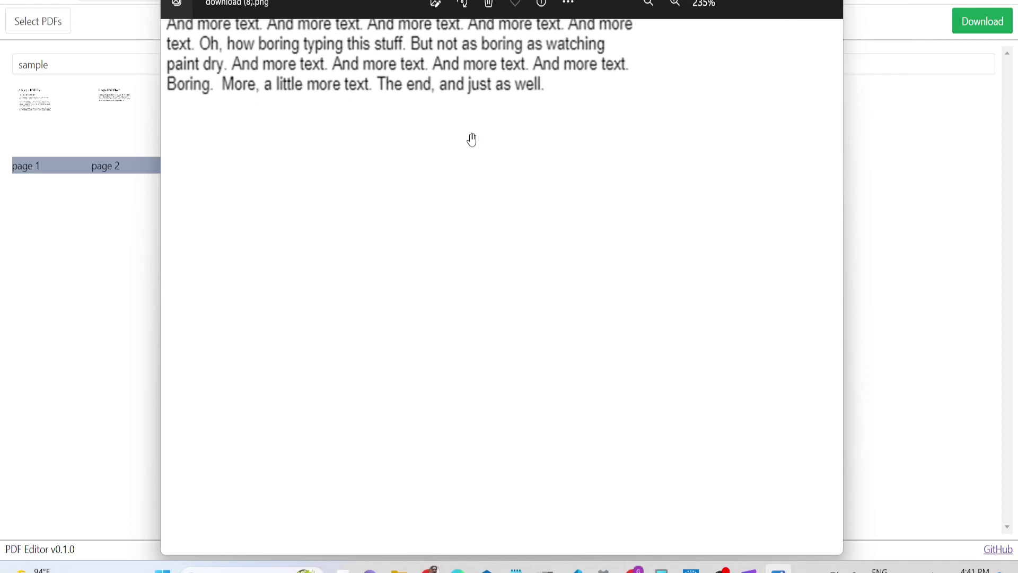
Download sample as sample (3).pdf, view it, then close that tab
click(835, 13)
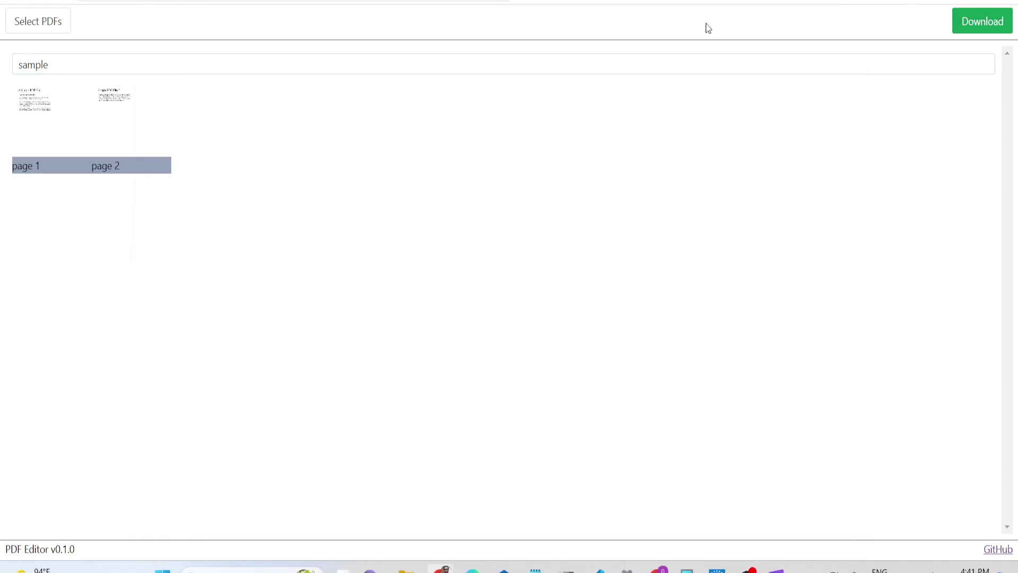
click(986, 24)
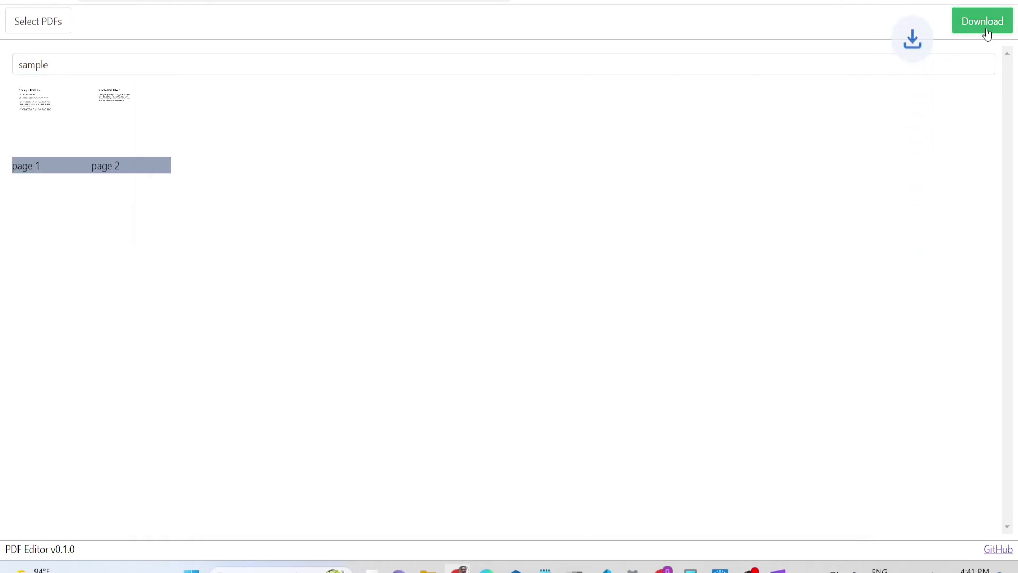
click(792, 31)
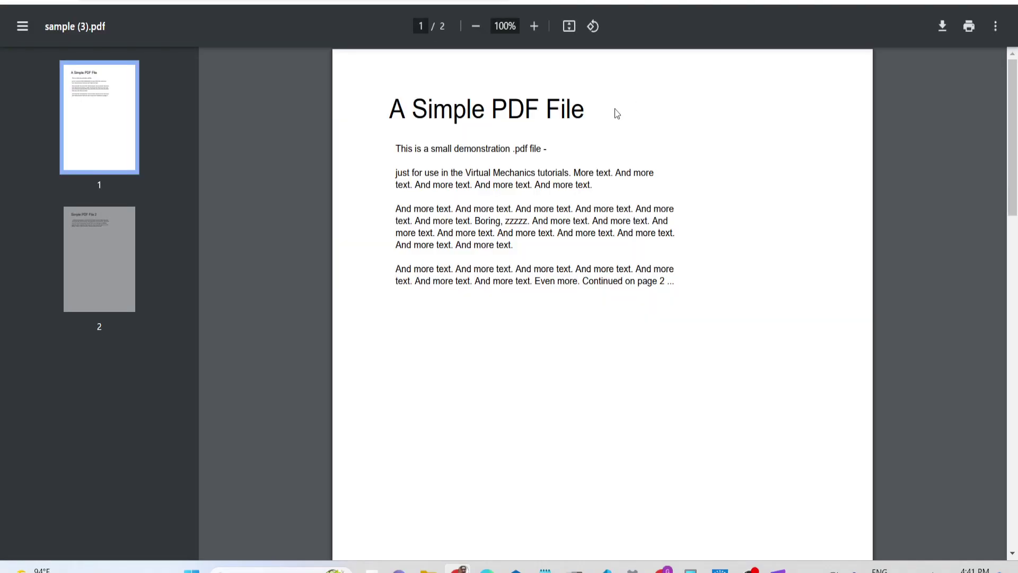
scroll(496, 158, down, 5)
scroll(496, 175, down, 3)
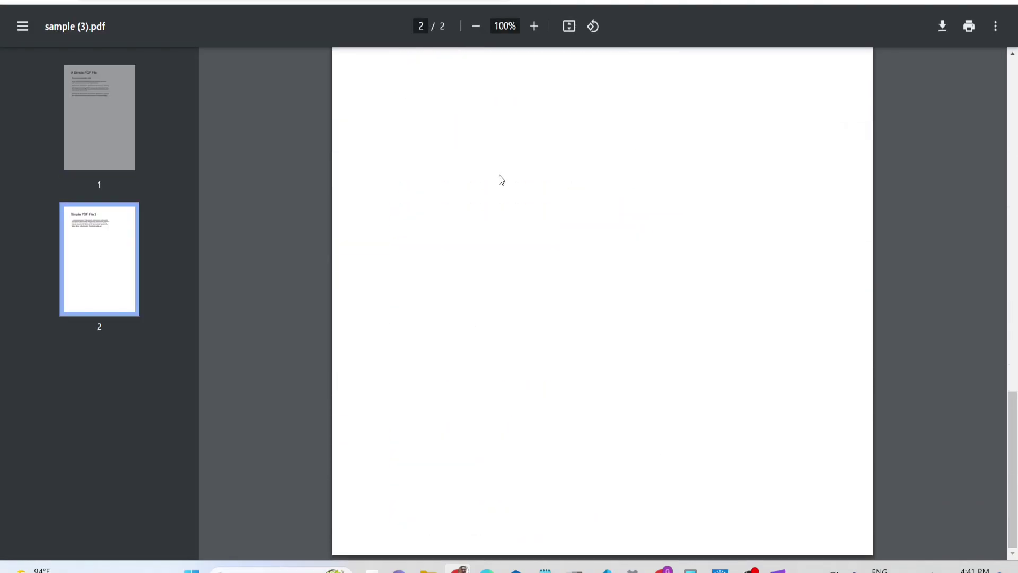
scroll(495, 175, up, 6)
key(ctrl+w)
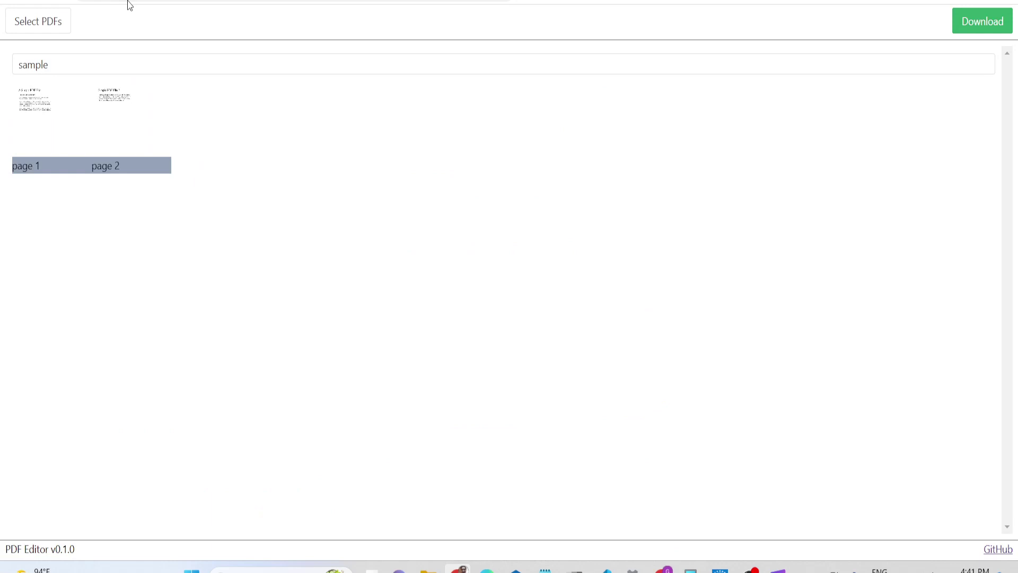
Reload the editor and load the bulkfile PDF in place of sample
key(F5)
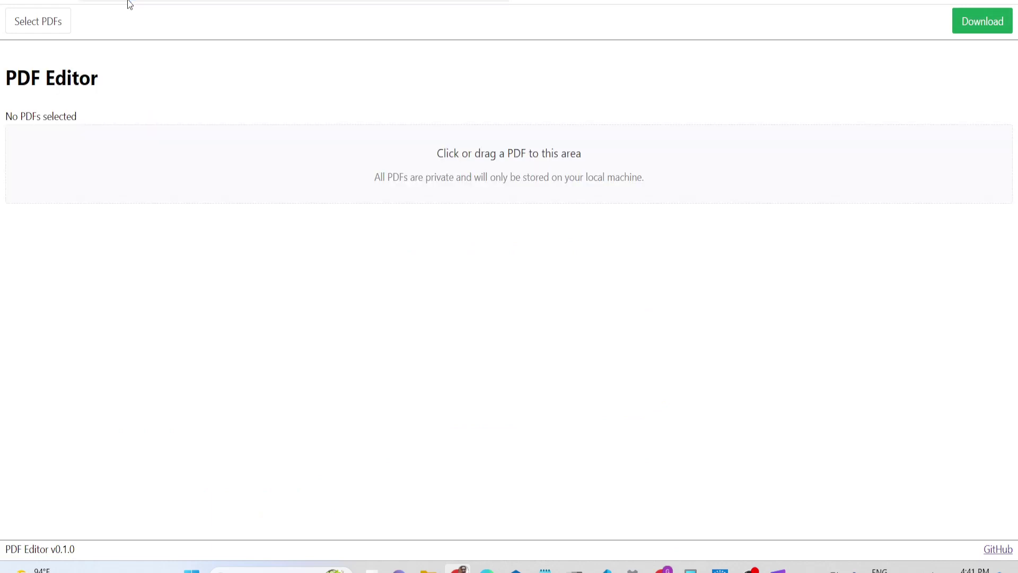
click(342, 199)
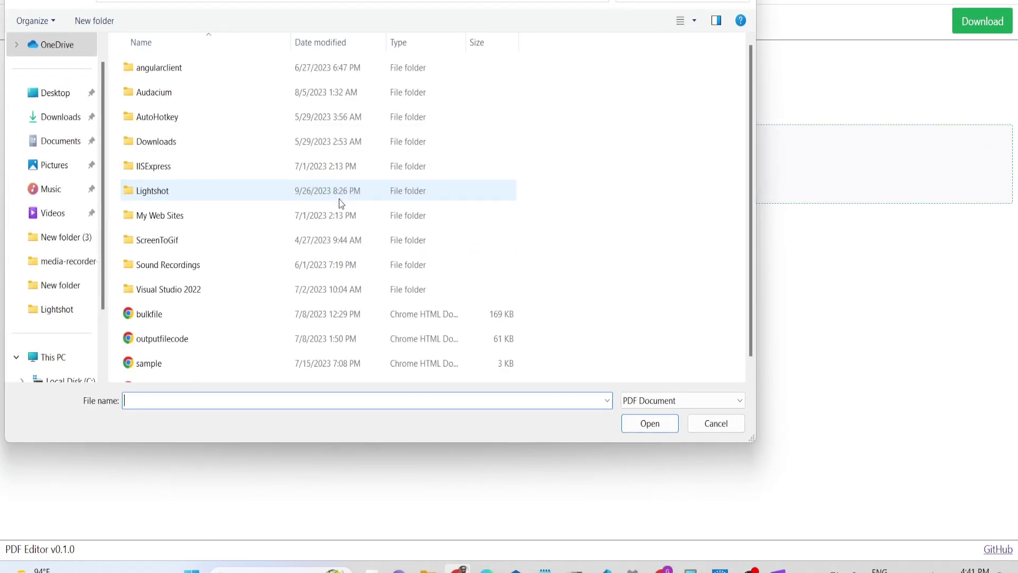
double_click(192, 315)
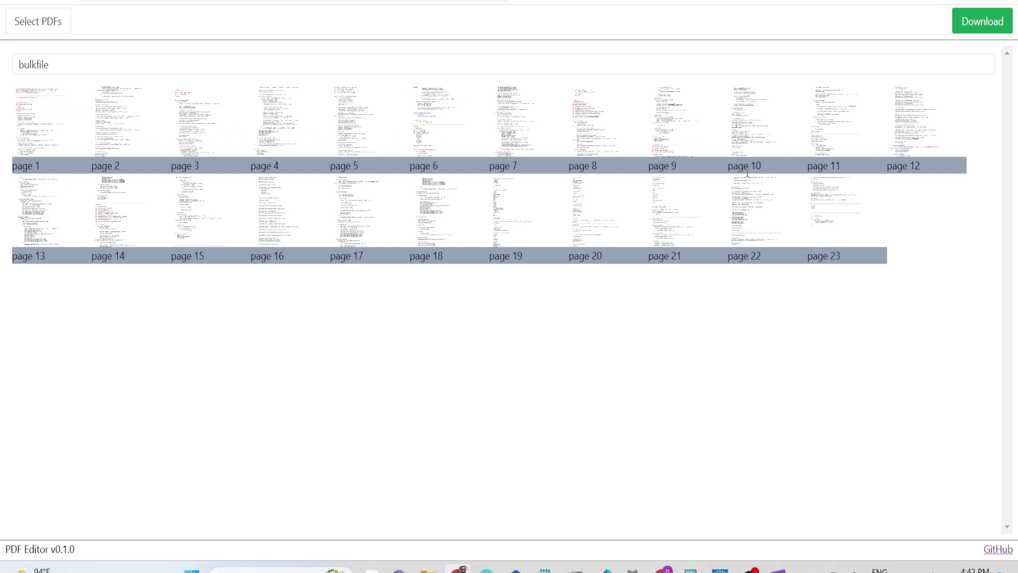
Save bulkfile's page 17 thumbnail image as download (9).png
drag(848, 235, 208, 190)
click(565, 302)
right_click(360, 200)
click(392, 214)
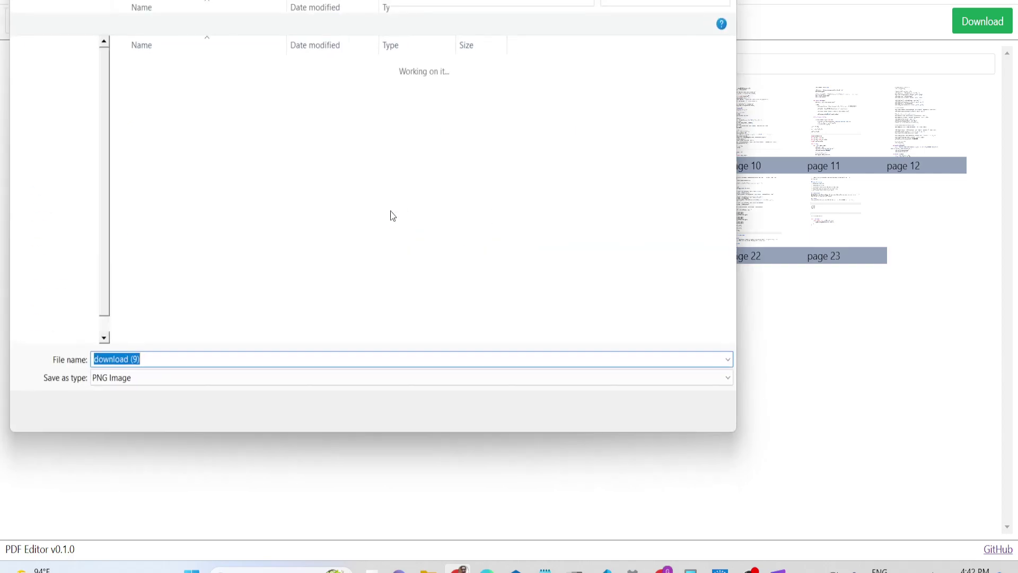
click(649, 422)
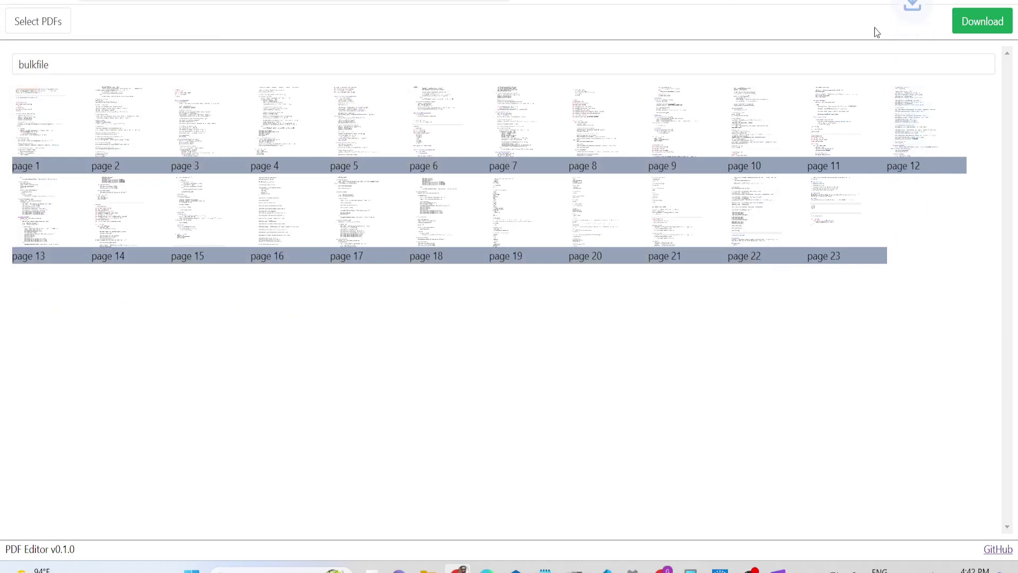
Open download (9).png in Photos, pan over the code, then close it
click(758, 27)
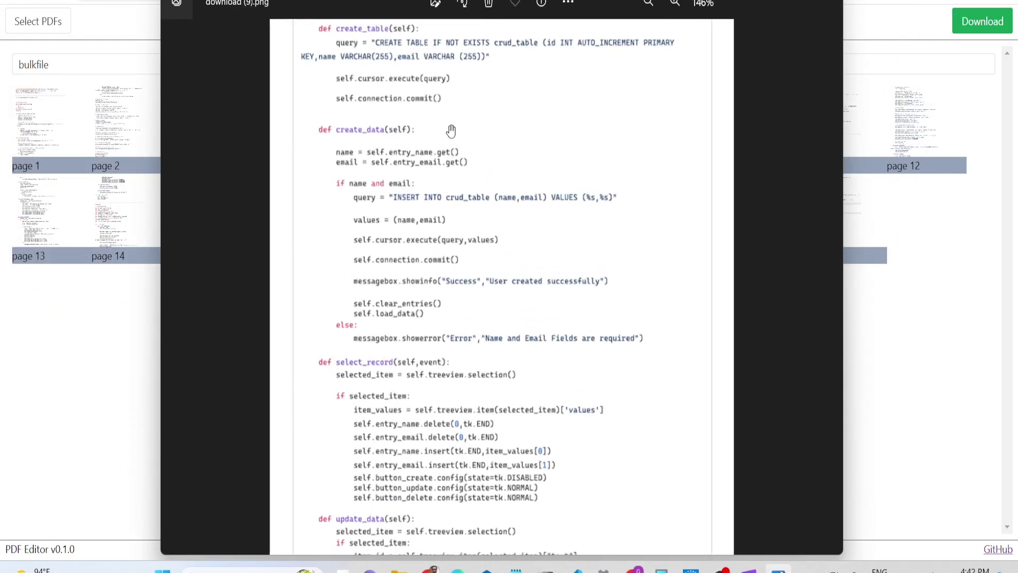
scroll(462, 179, up, 3)
scroll(398, 233, down, 2)
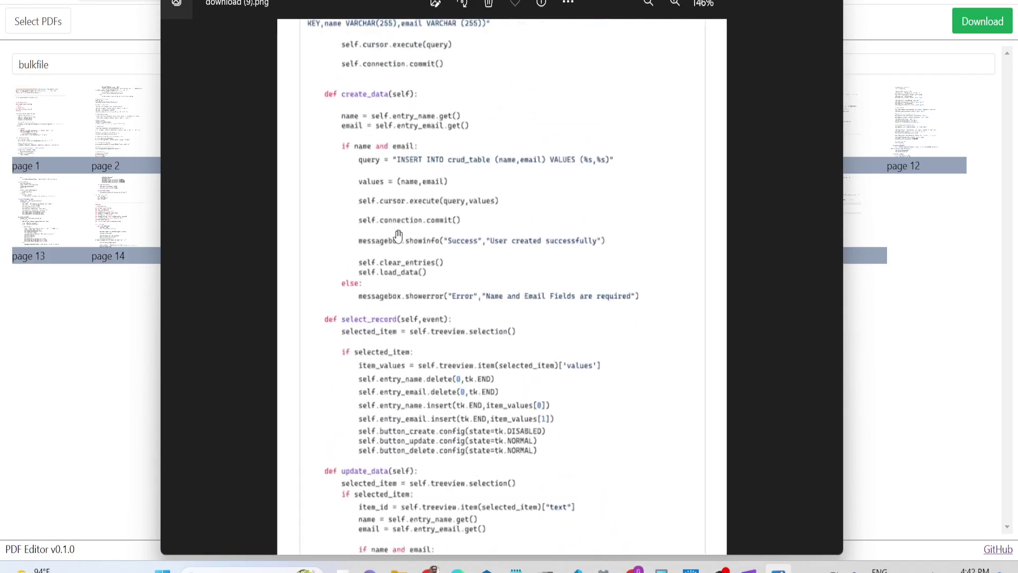
scroll(398, 233, up, 5)
drag(446, 191, 447, 248)
scroll(447, 248, up, 2)
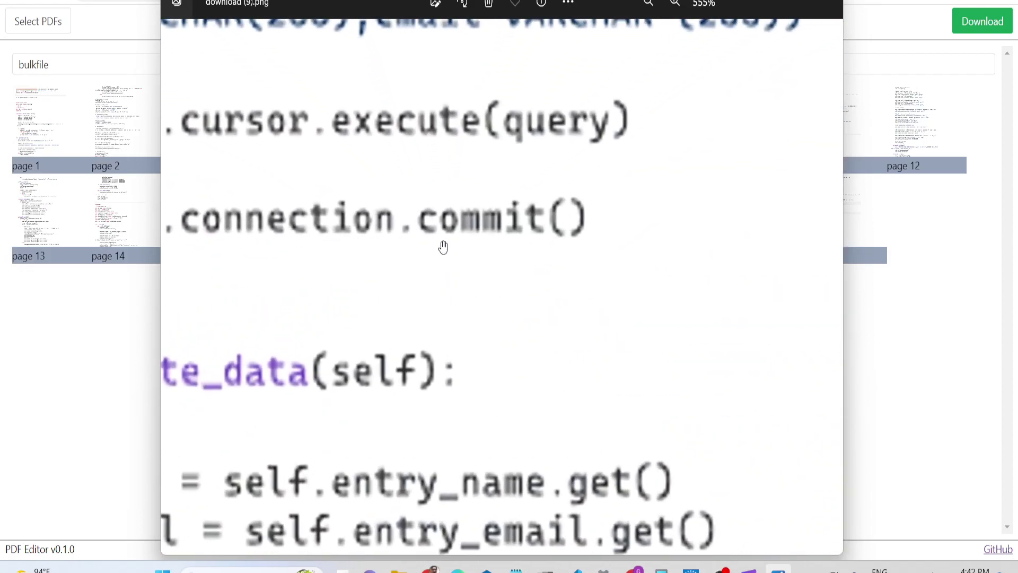
scroll(447, 249, down, 5)
scroll(427, 147, up, 1)
scroll(427, 147, down, 1)
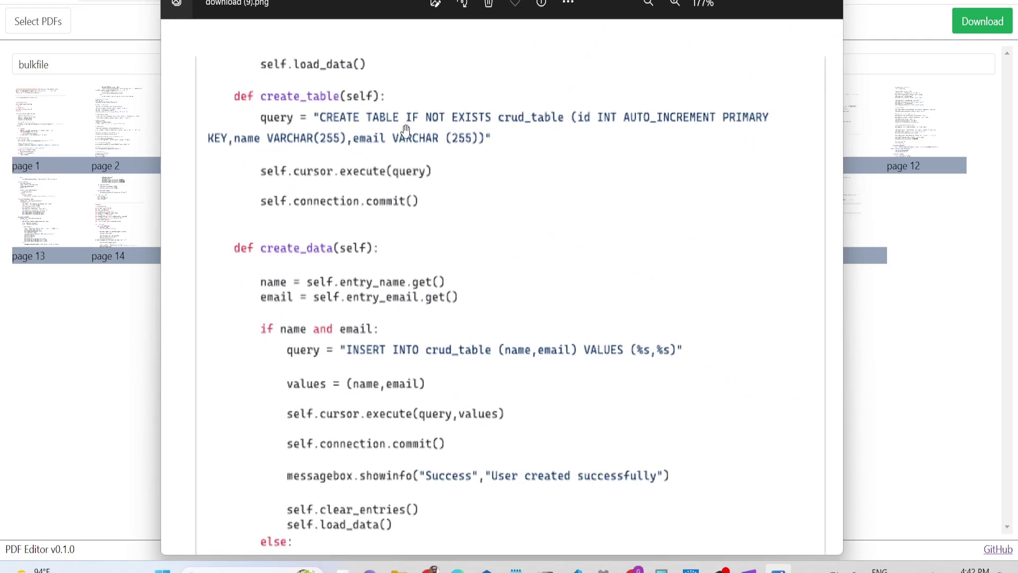
scroll(427, 148, up, 3)
scroll(604, 195, down, 1)
click(827, 3)
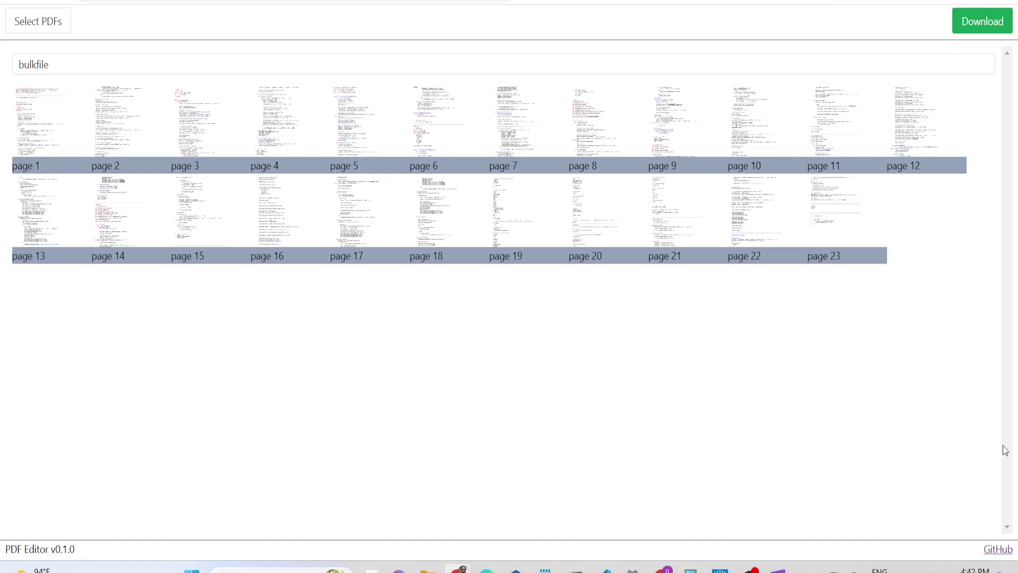
mouse_move(602, 565)
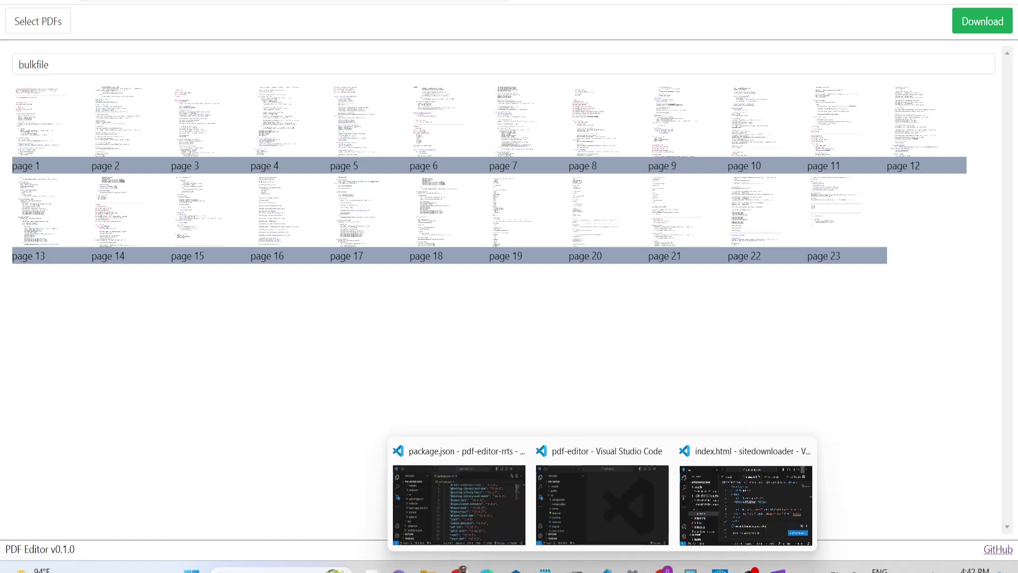
click(588, 508)
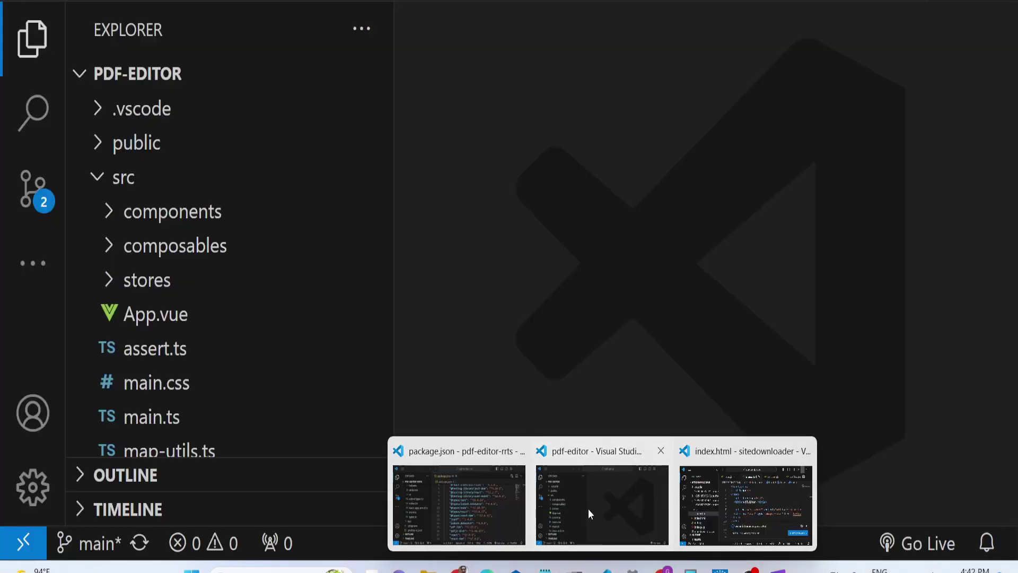
scroll(239, 270, down, 5)
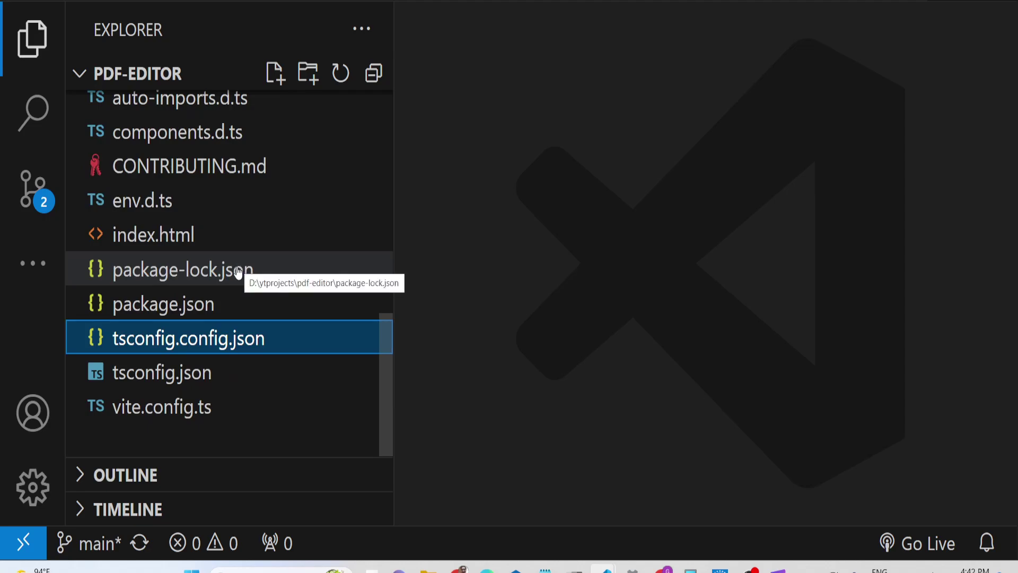
click(163, 304)
scroll(668, 312, down, 4)
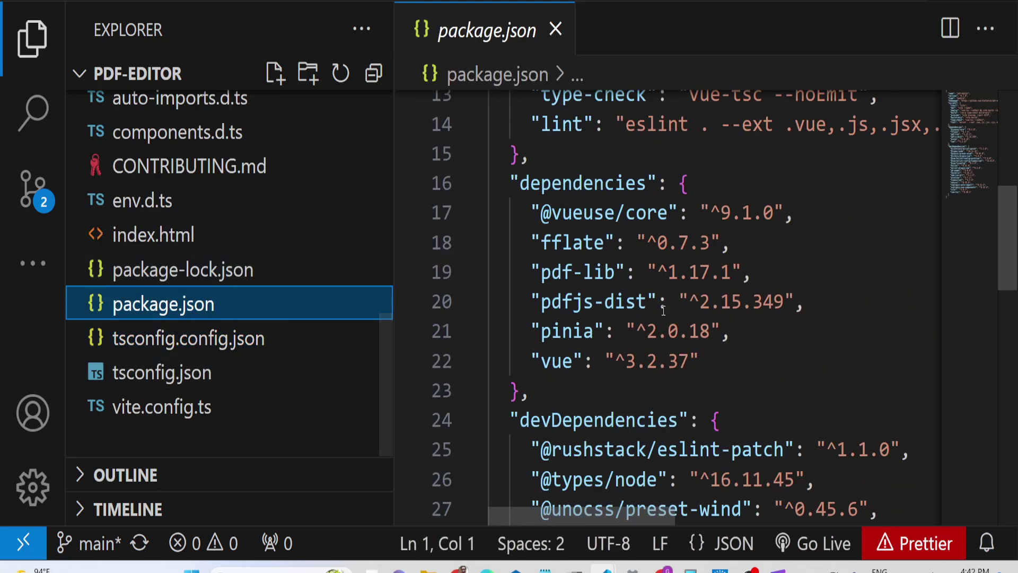
scroll(668, 312, up, 3)
scroll(668, 312, up, 3)
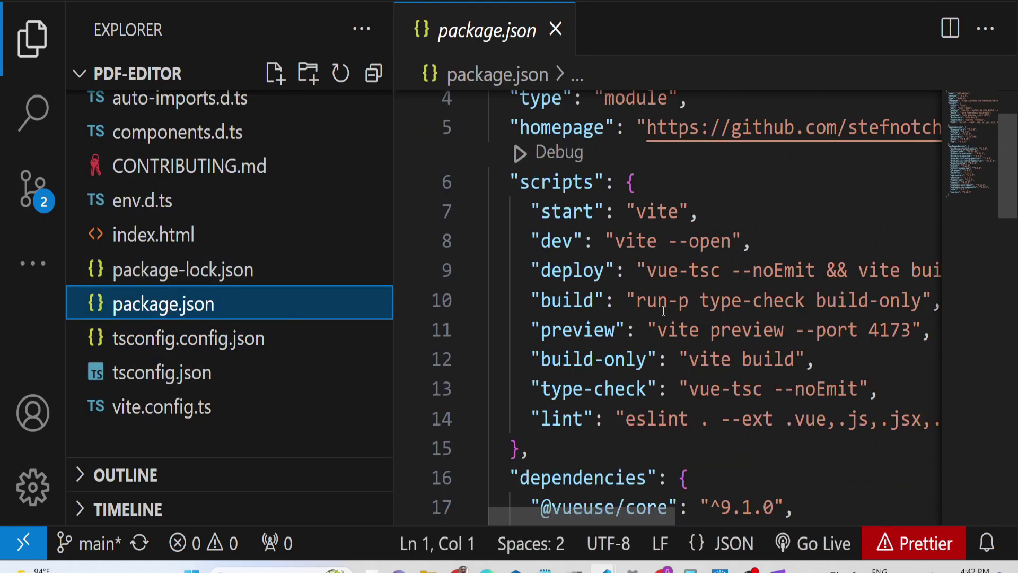
scroll(664, 311, down, 3)
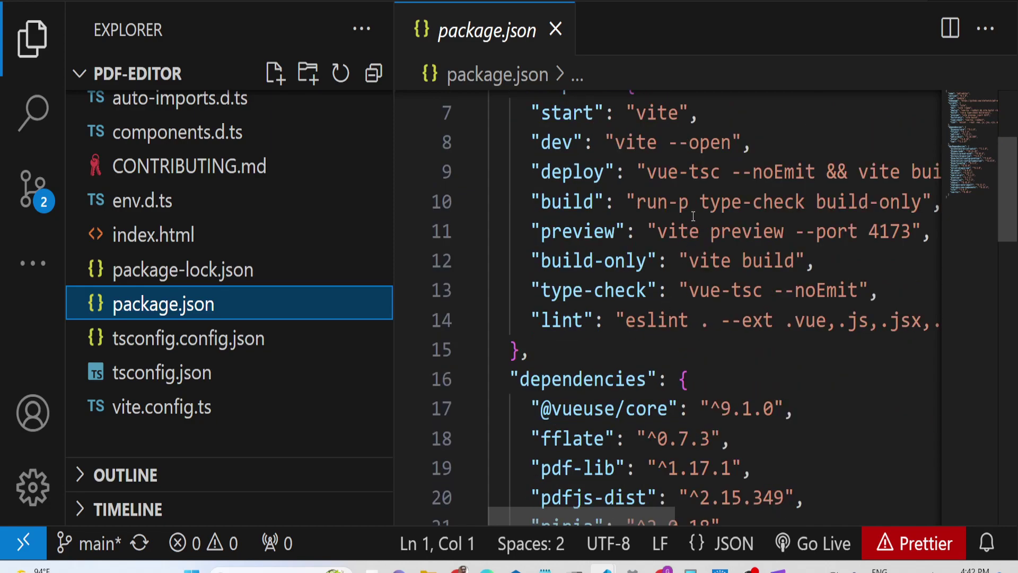
scroll(624, 215, up, 3)
scroll(624, 215, down, 6)
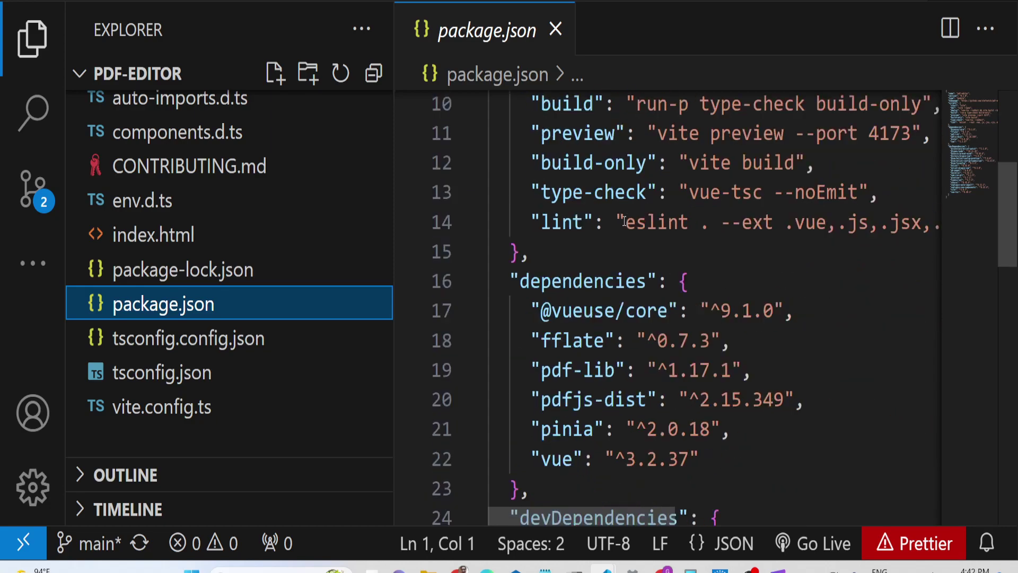
scroll(624, 224, down, 3)
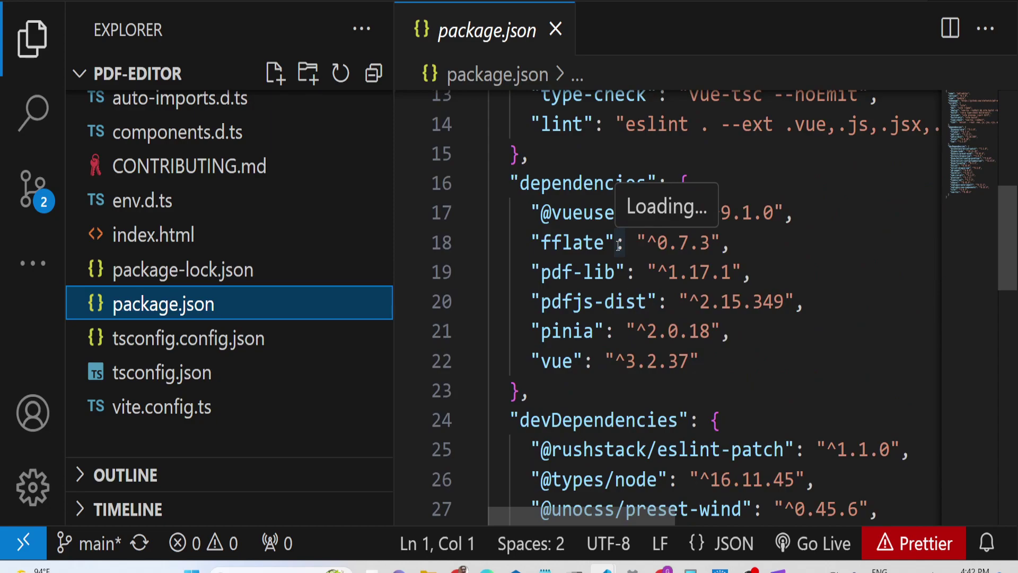
mouse_move(740, 400)
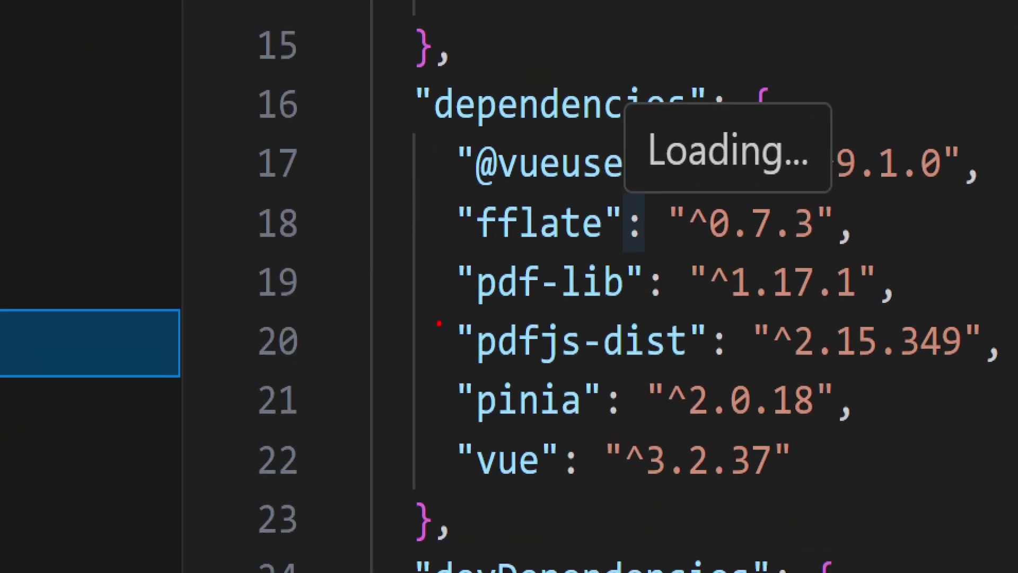
drag(438, 322, 724, 313)
mouse_move(486, 367)
mouse_down()
mouse_move(604, 390)
mouse_move(755, 380)
mouse_up()
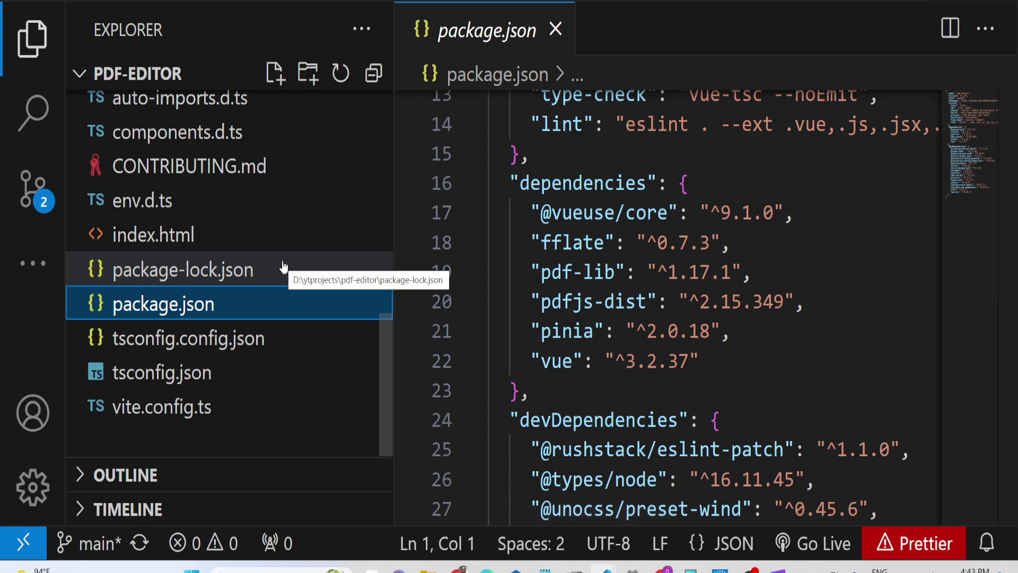
Close package.json and open main.css, main.ts and App.vue
click(555, 31)
scroll(183, 239, up, 5)
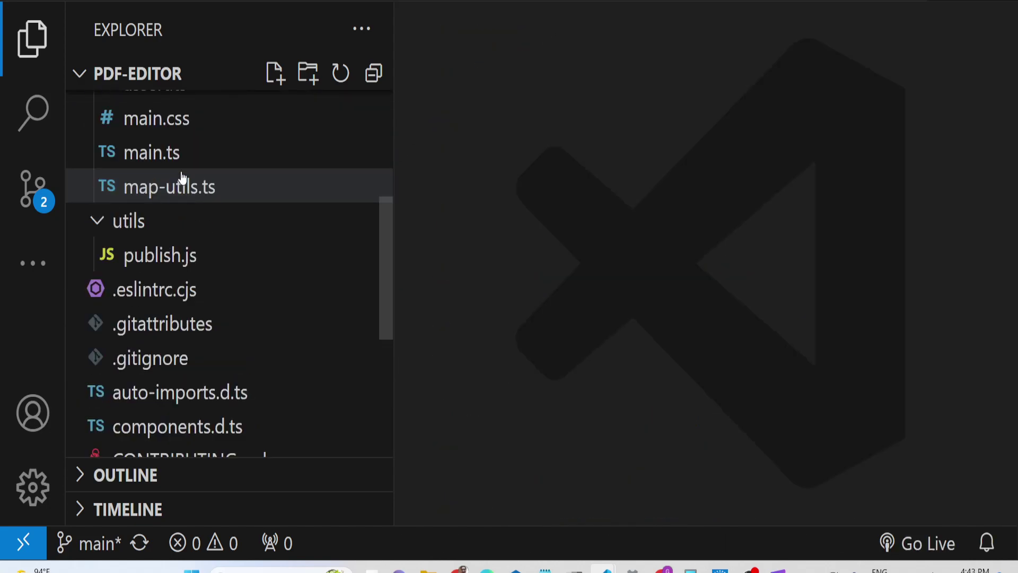
scroll(183, 239, up, 2)
scroll(185, 215, up, 3)
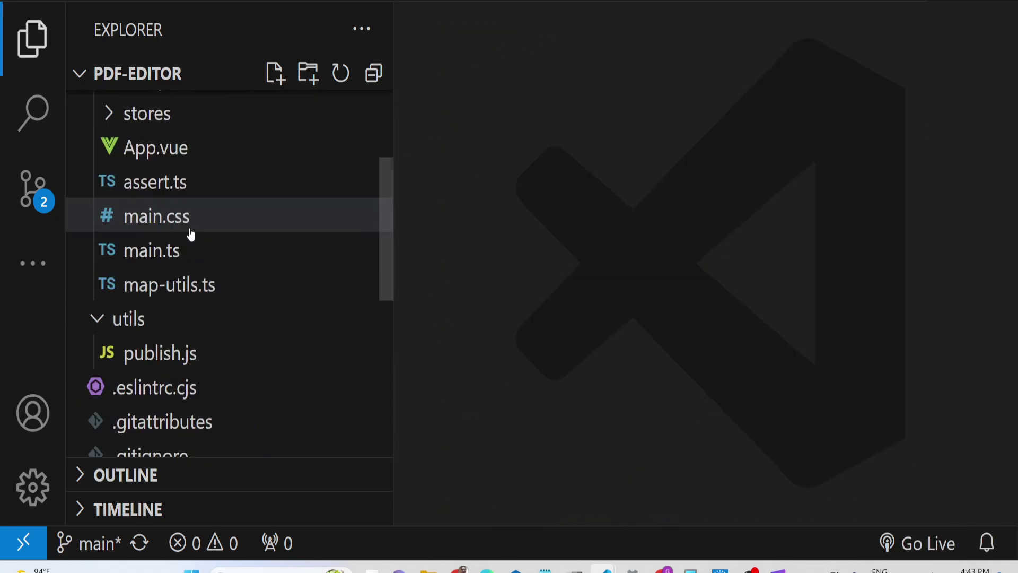
click(197, 223)
click(191, 251)
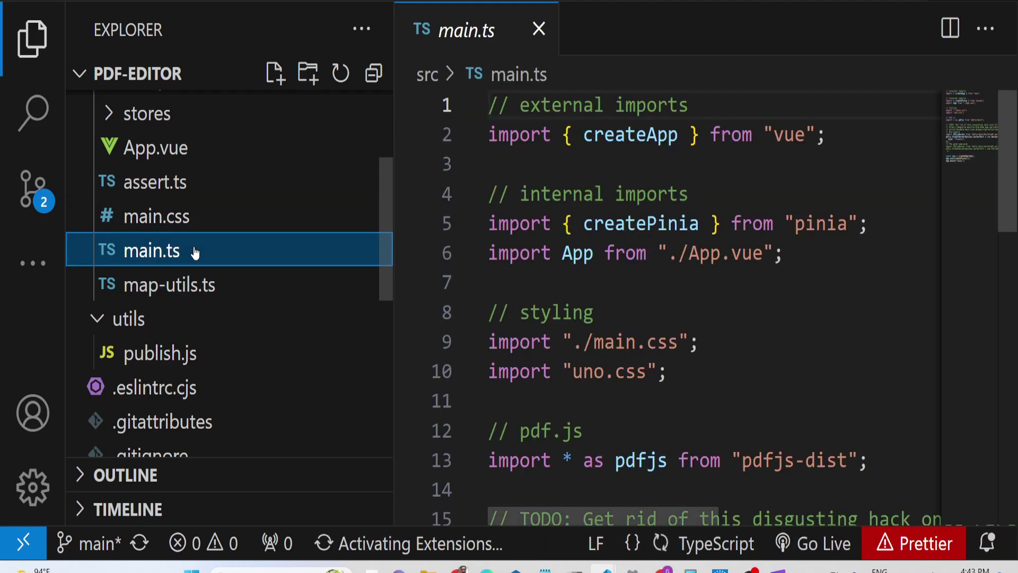
click(185, 148)
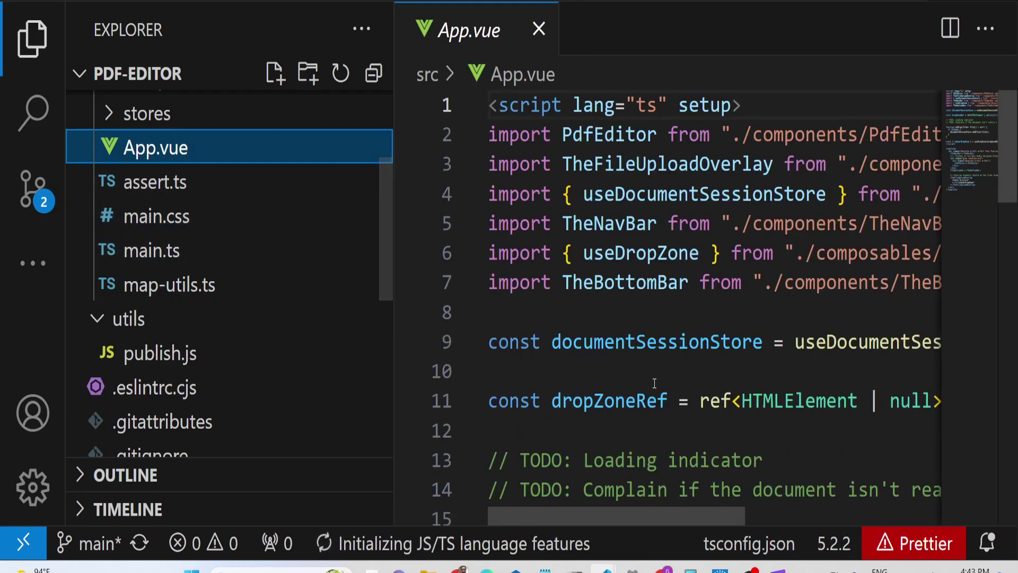
scroll(675, 278, down, 8)
scroll(238, 278, up, 5)
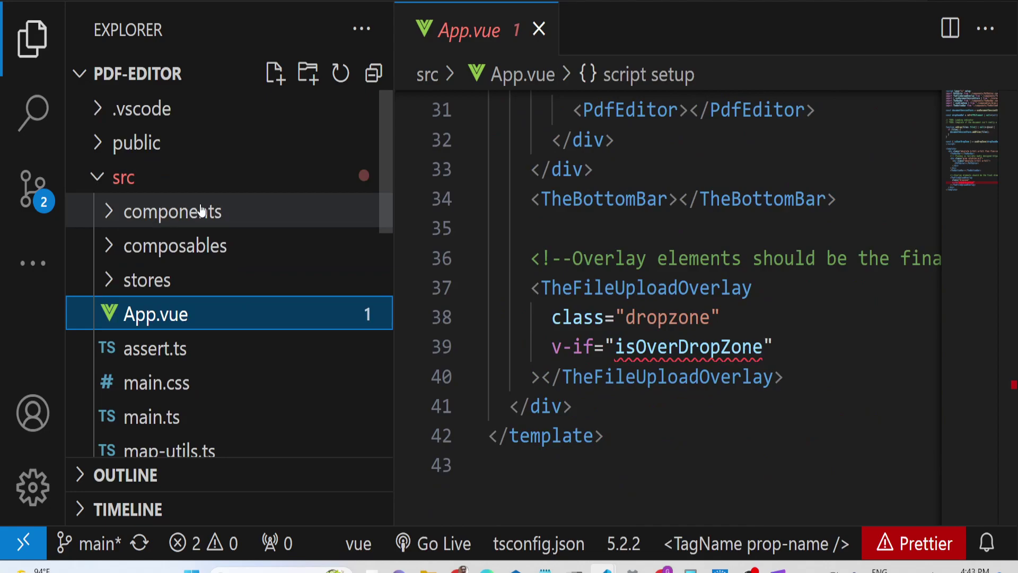
Expand components and open PdfEditor.vue, PdfPage.vue and TheBottomBar.vue
click(202, 211)
scroll(207, 268, down, 2)
scroll(207, 269, up, 2)
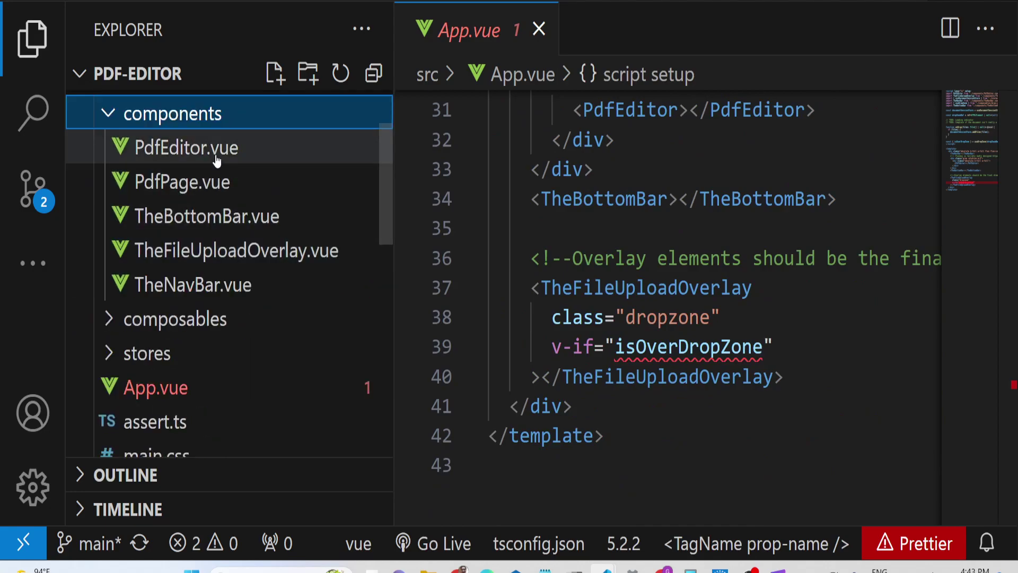
click(186, 148)
click(182, 182)
click(227, 217)
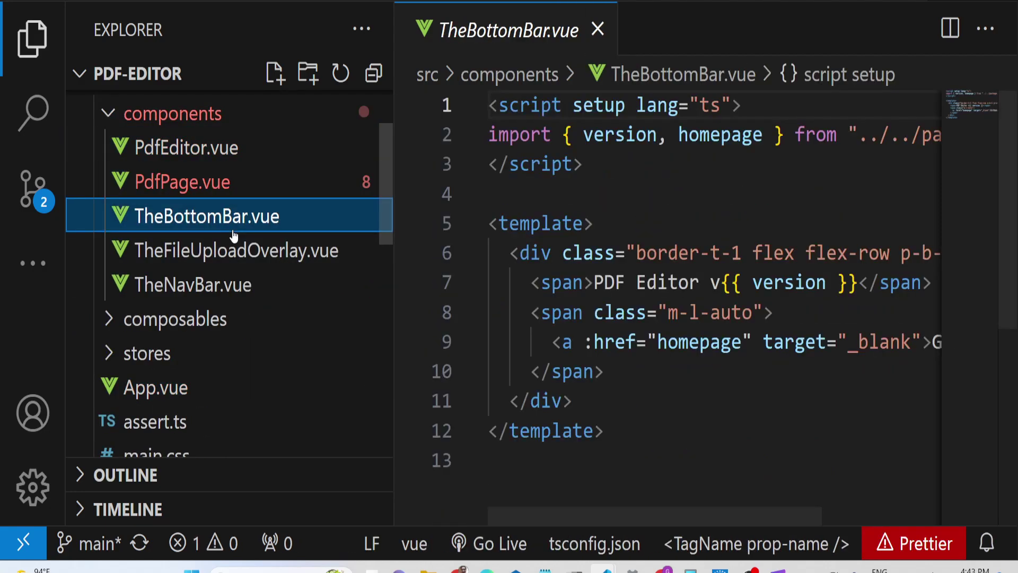
Switch back to PDF Editor, preview the saved download (10).png, then close it
key(alt+Tab)
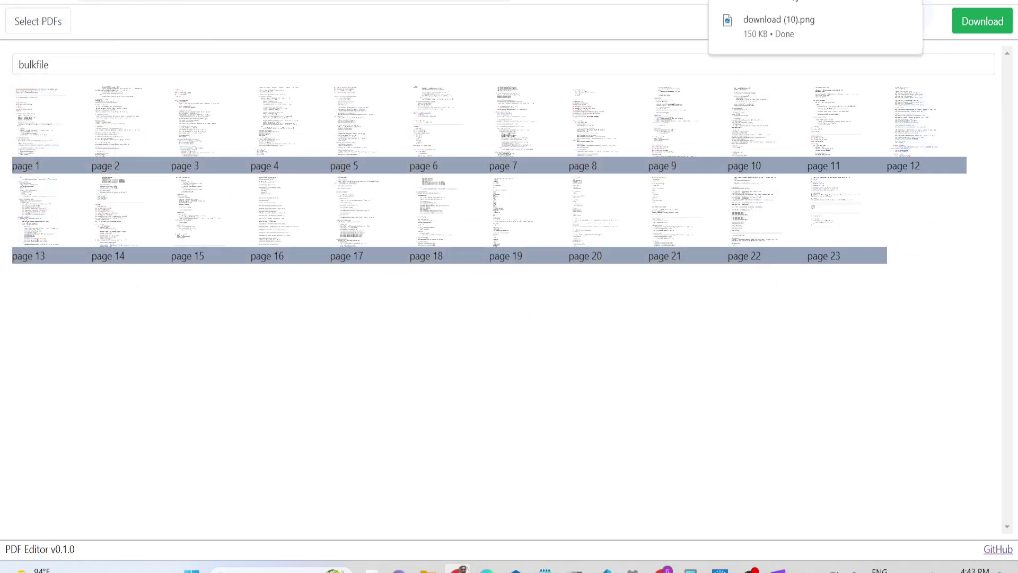
click(779, 22)
scroll(557, 240, up, 3)
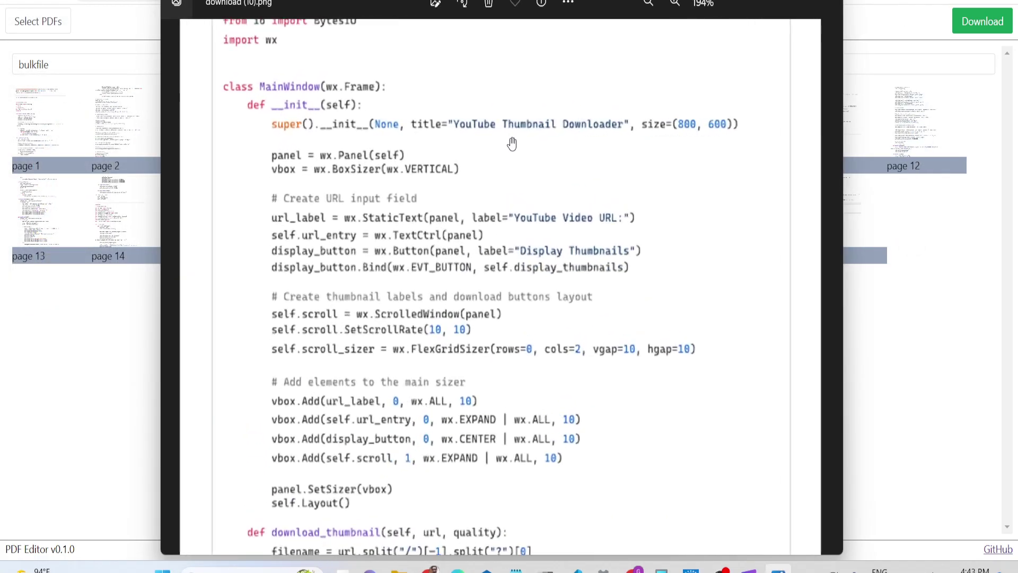
click(833, 3)
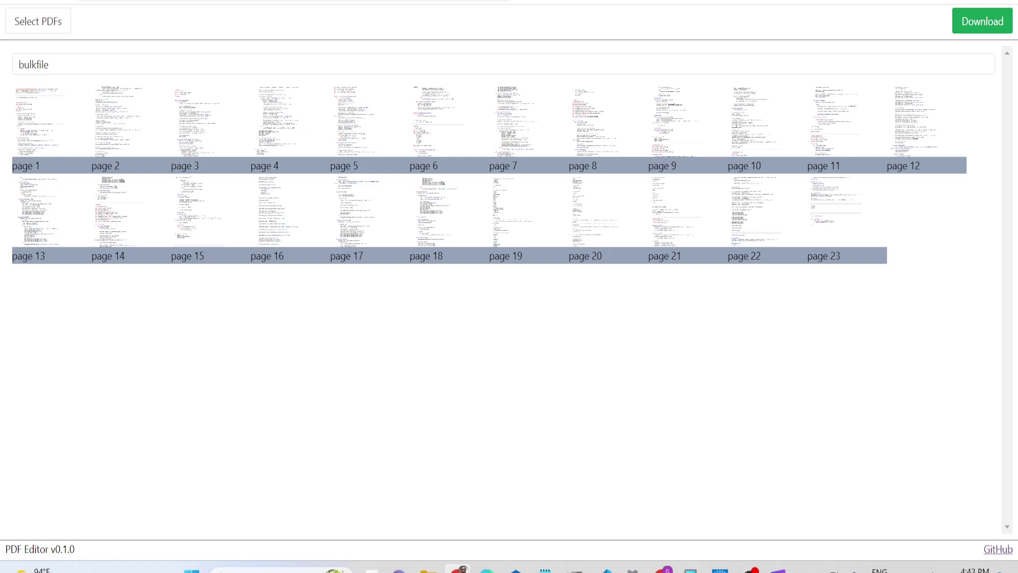
Search pdf-lib in a new tab and open the PDF-LIB website
key(ctrl+t)
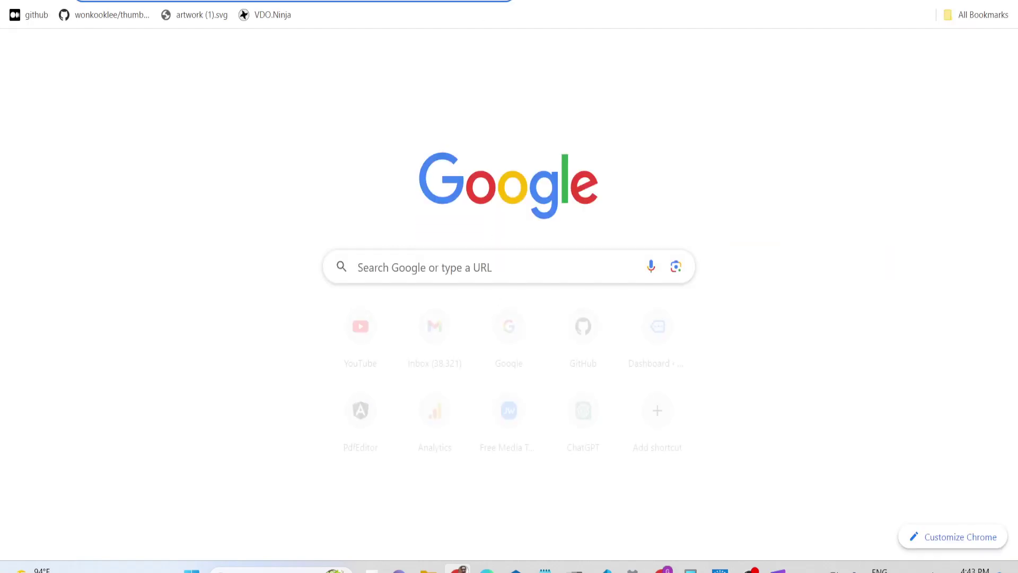
text(pdf)
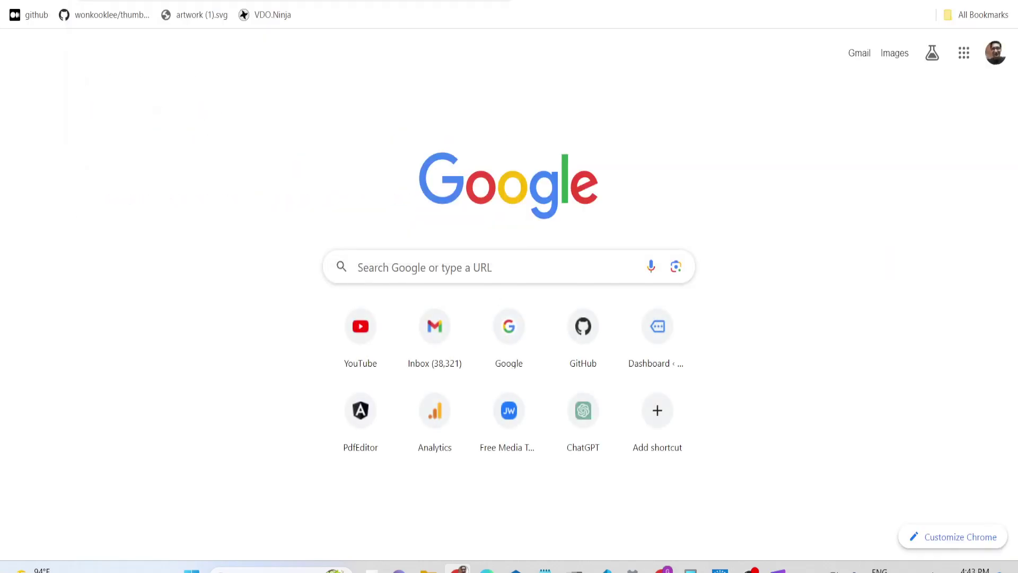
text(-lib)
key(Return)
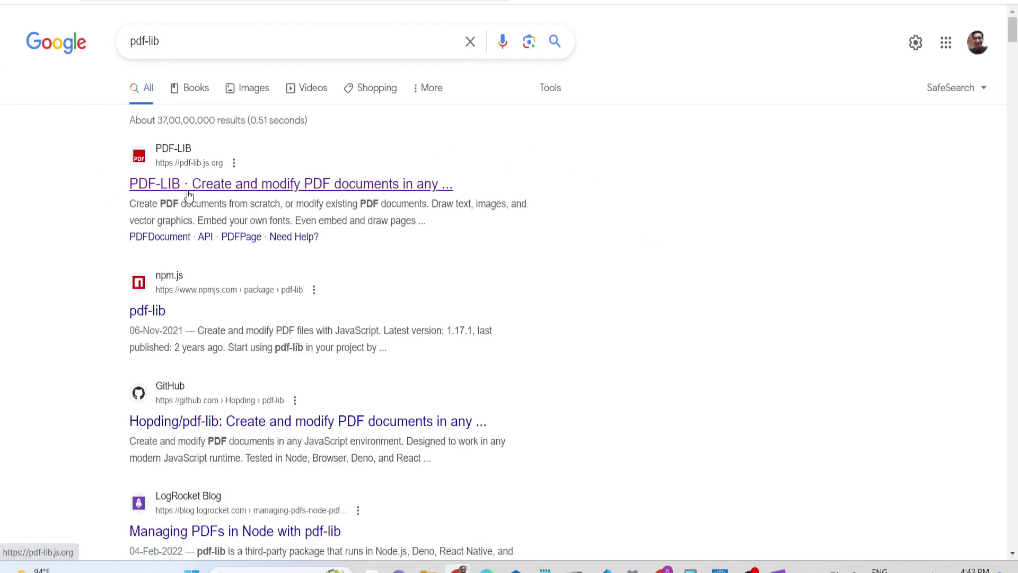
click(188, 185)
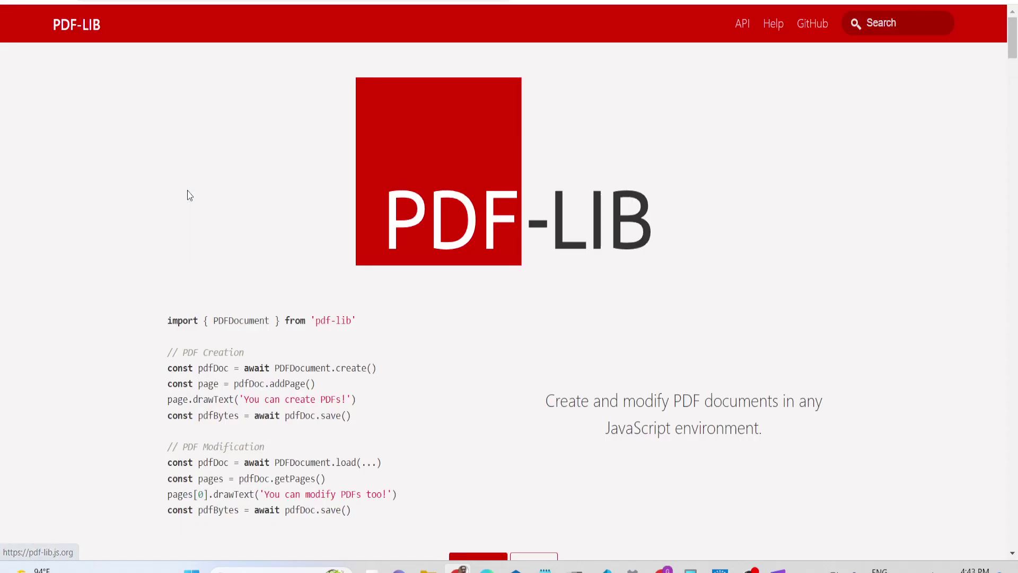
Search pdfjs-dist and open its mozilla GitHub repository result
click(258, 2)
text(pdfjs-dist)
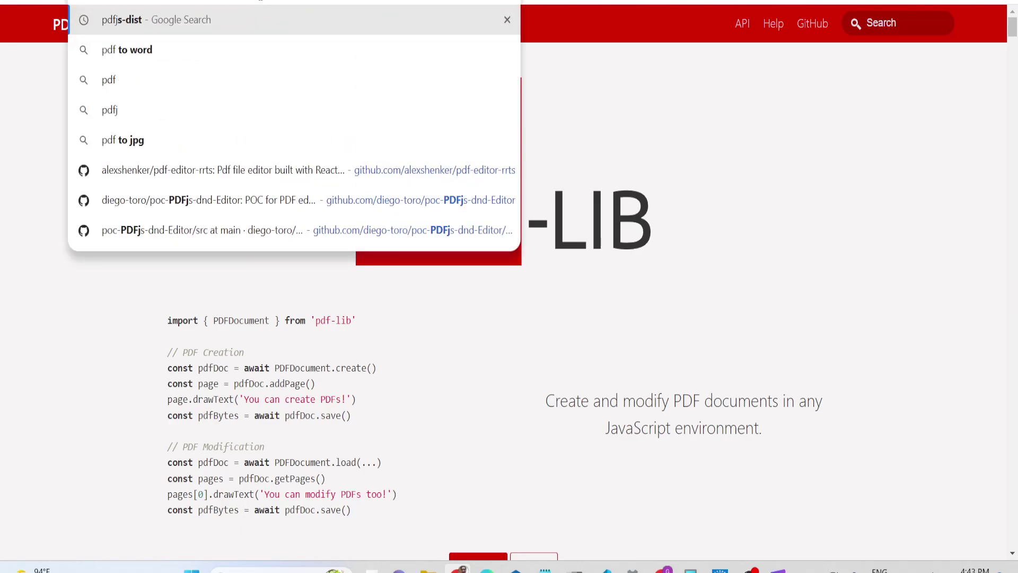
key(Return)
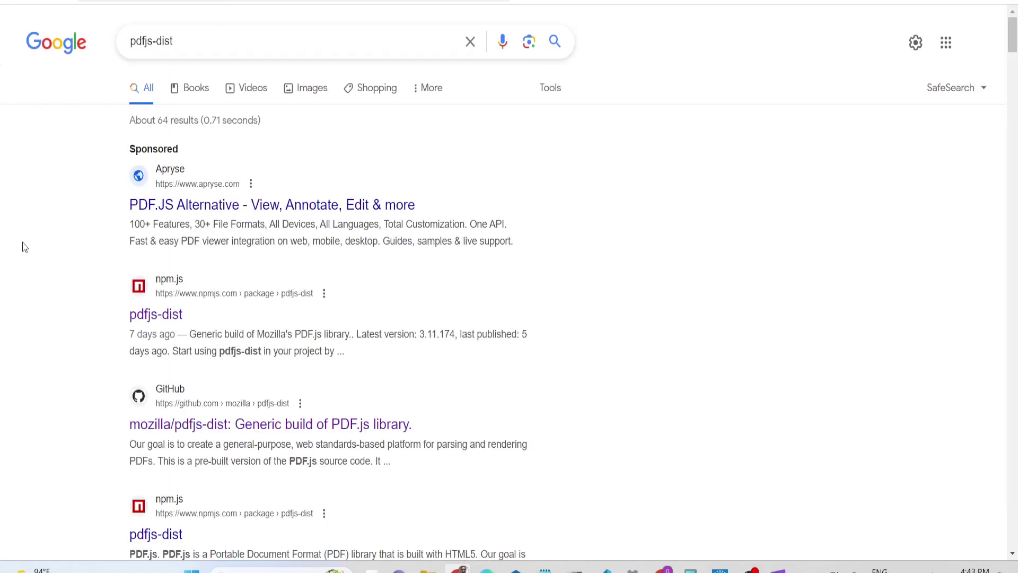
click(209, 426)
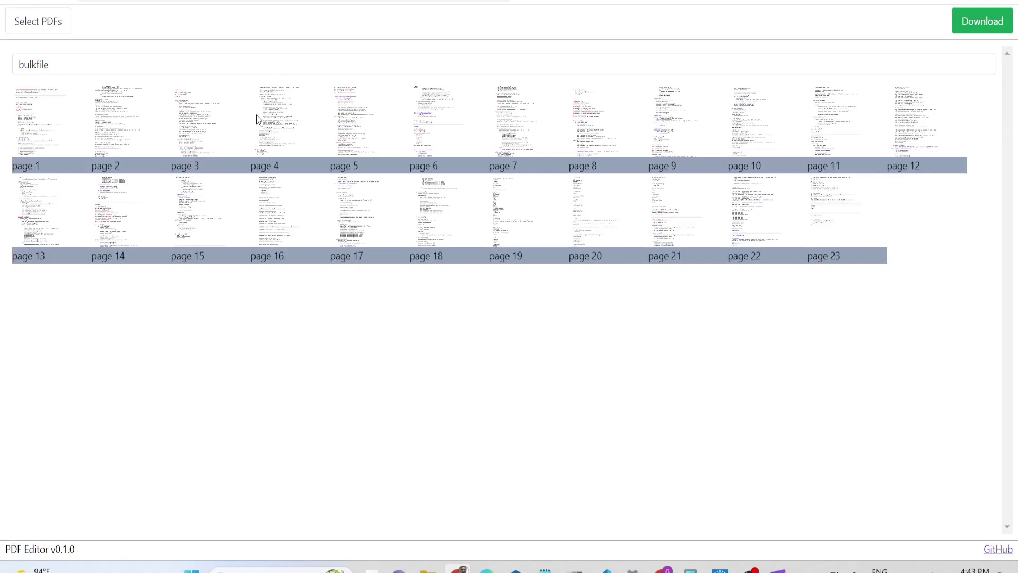
Save the page 4 thumbnail image of bulkfile as download (11).png
right_click(267, 111)
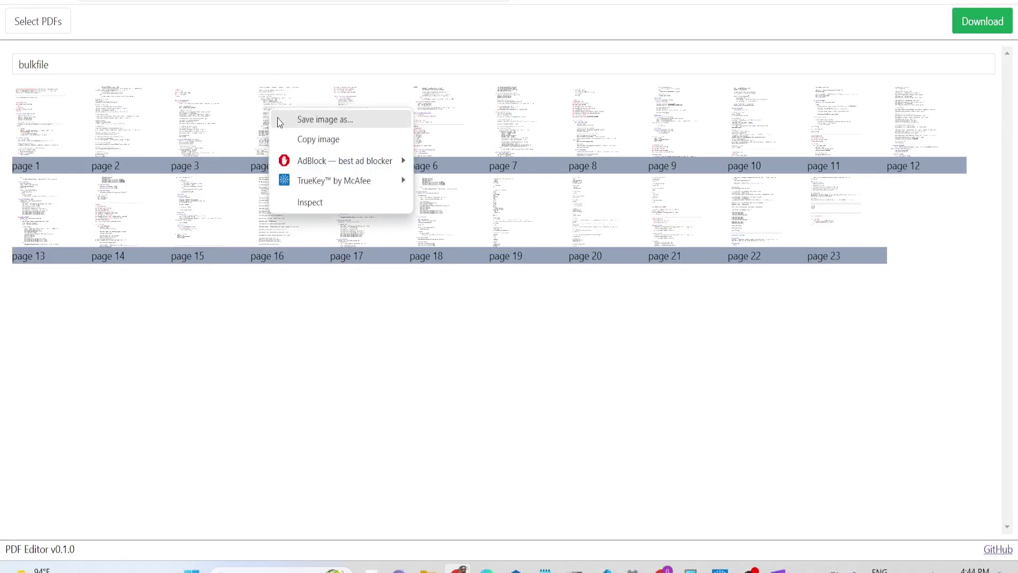
click(278, 118)
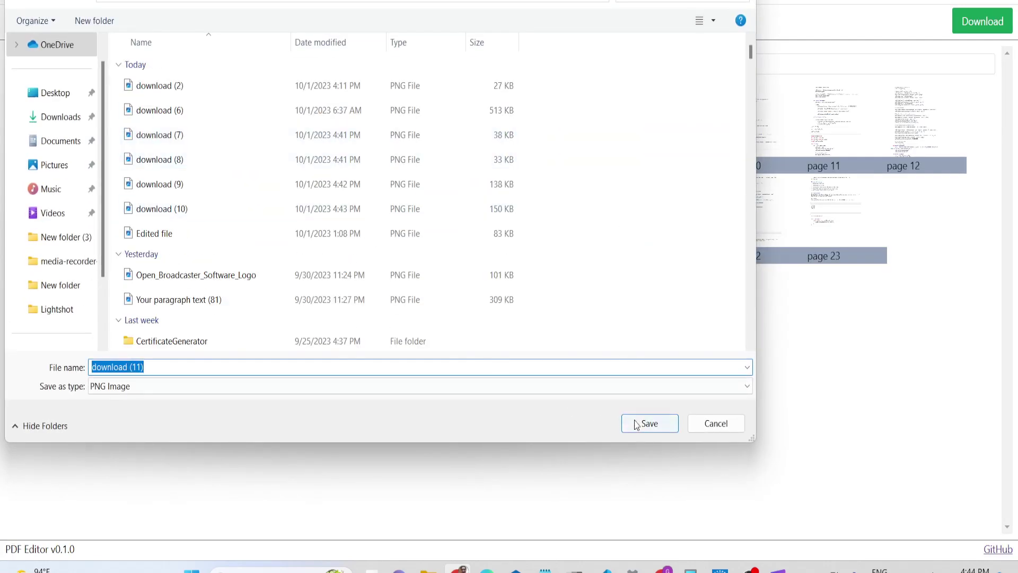
click(642, 416)
View download (11).png from the downloads list, then close the viewer to return to the 23 thumbnails
click(778, 19)
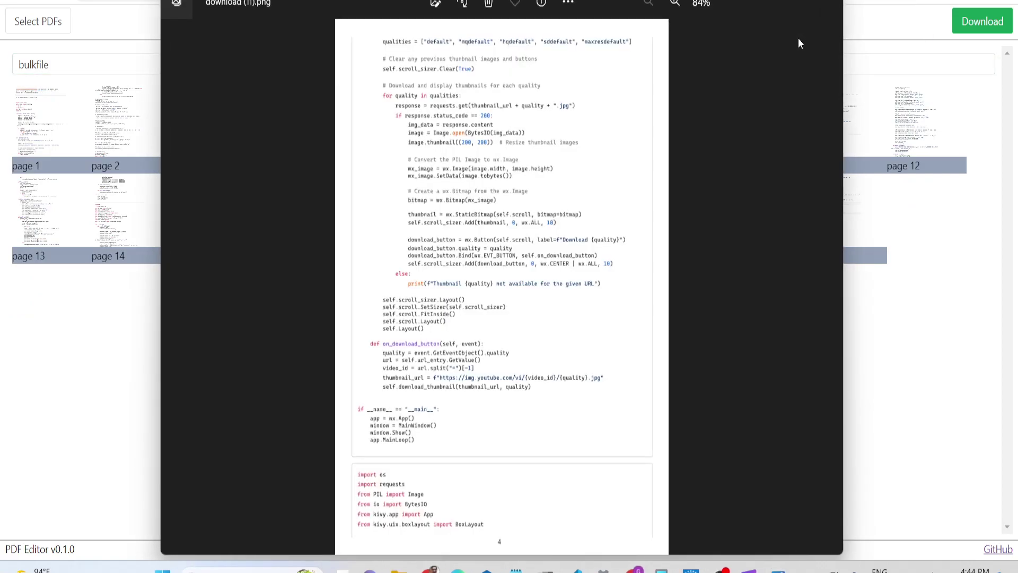
click(736, 64)
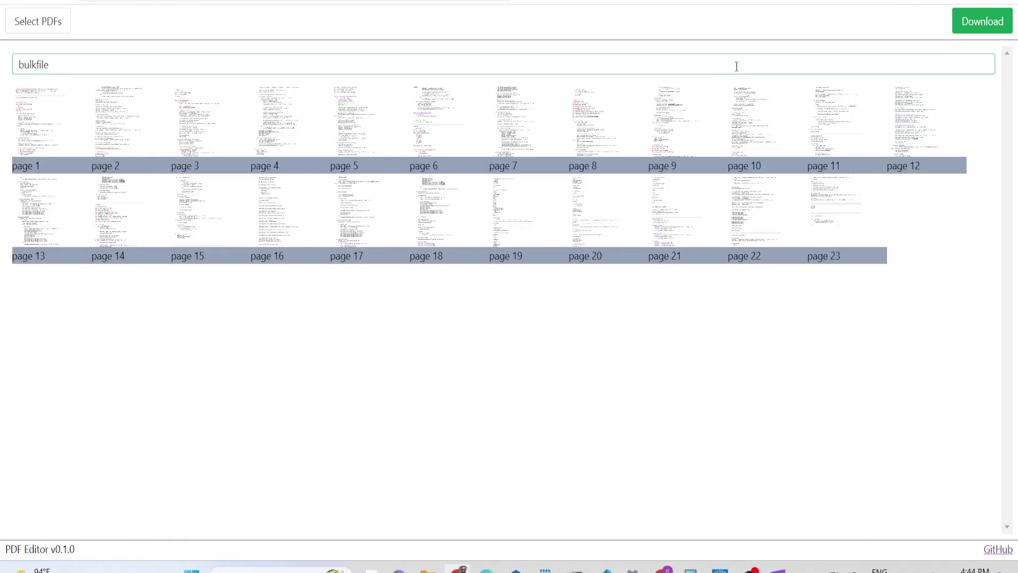
click(795, 467)
mouse_move(751, 568)
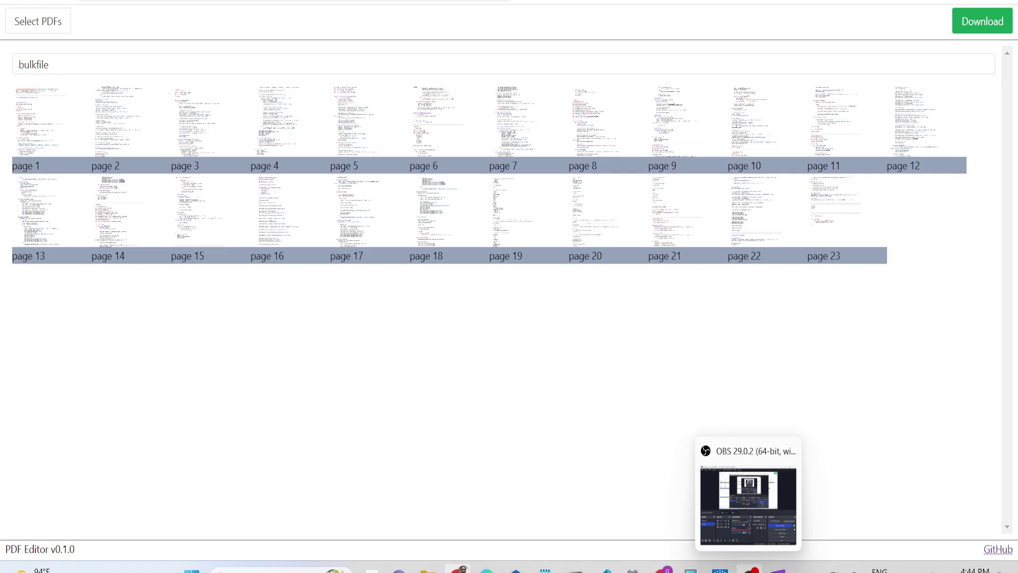